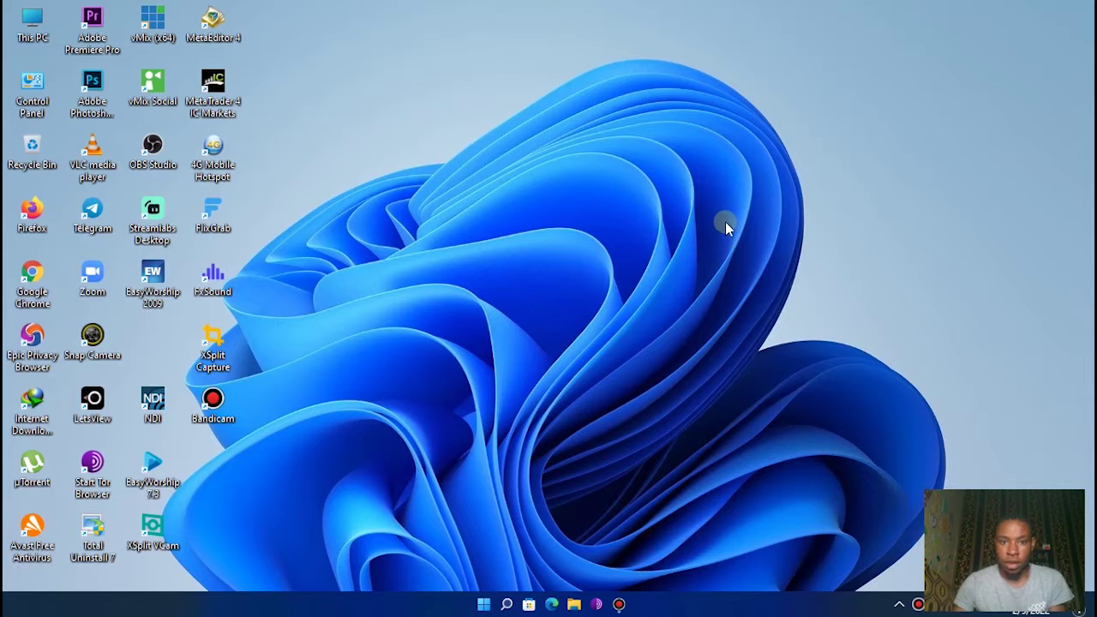
- Launch Google Chrome and search for 'obs ndi plugin'
double_click(35, 288)
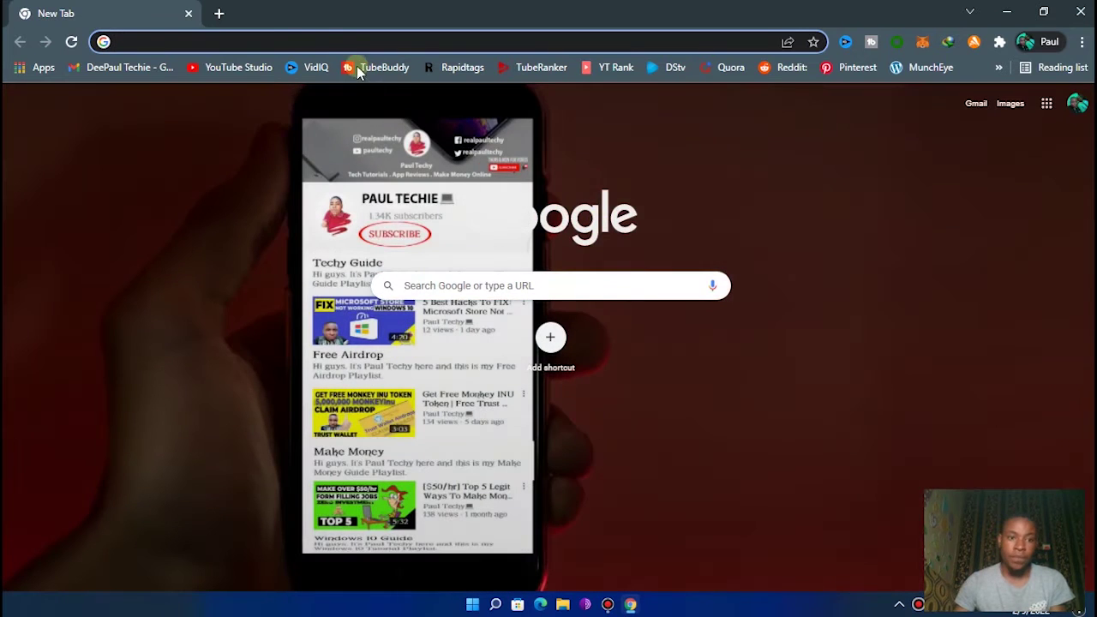
click(318, 43)
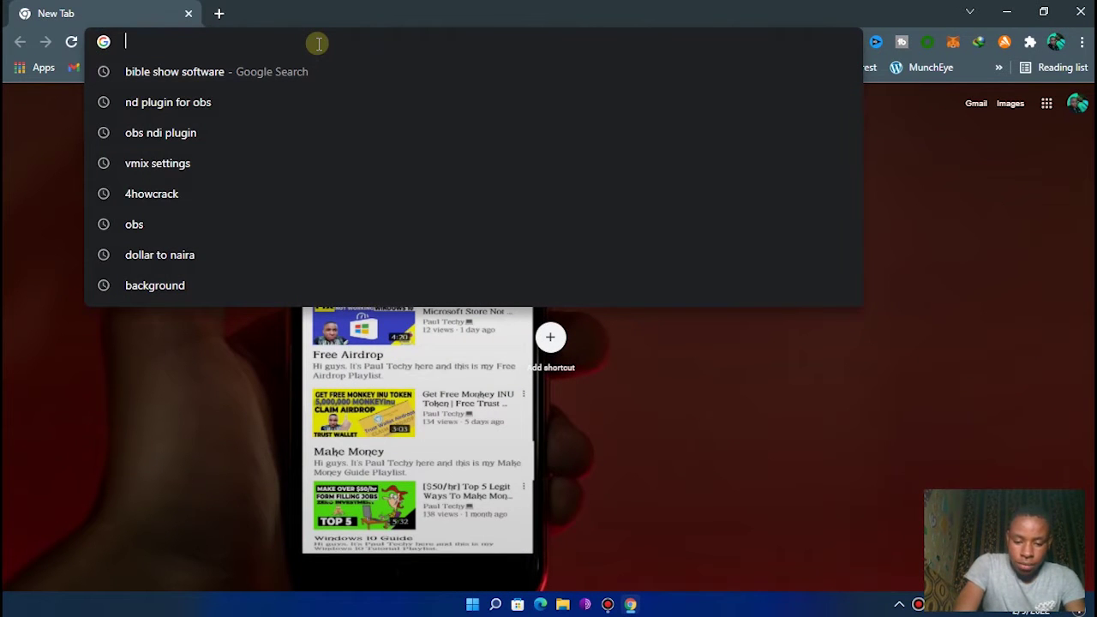
text(obs )
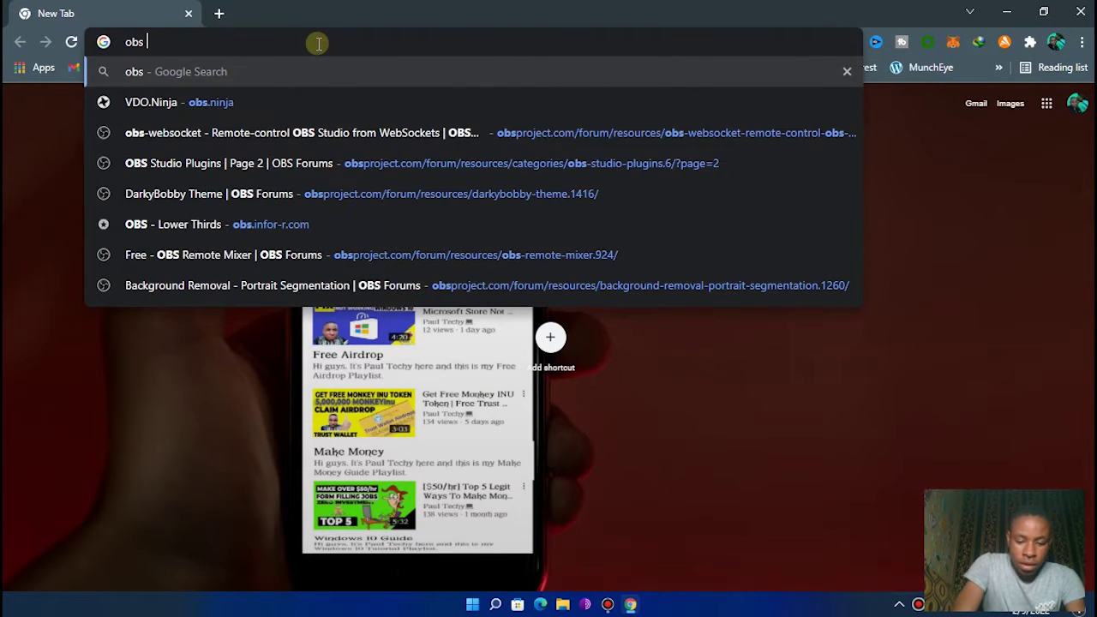
text(ndi plugin)
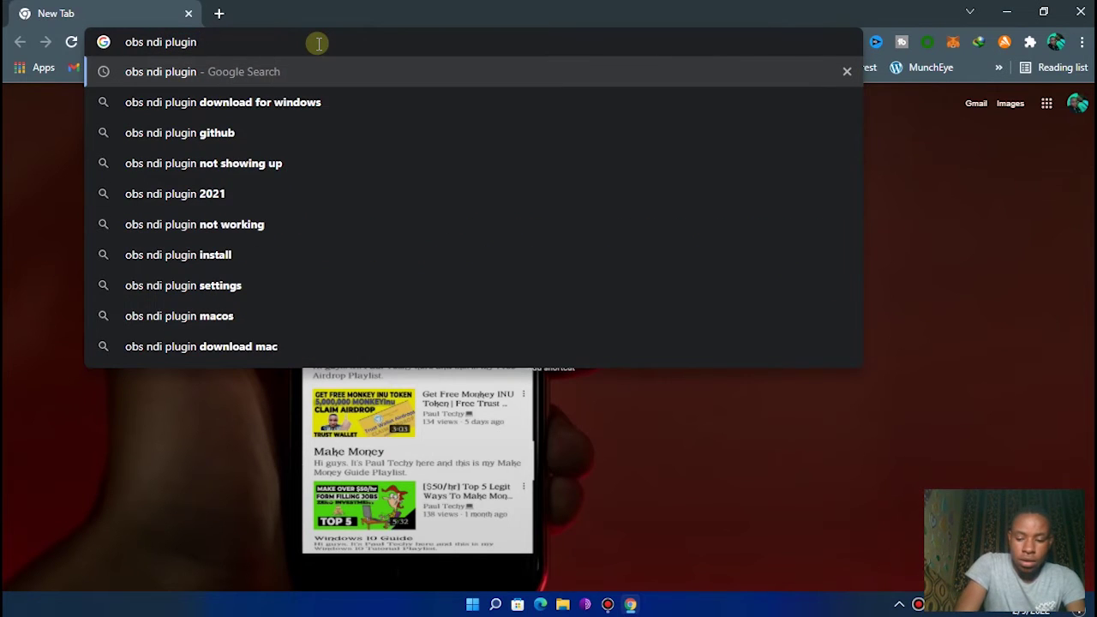
key(Return)
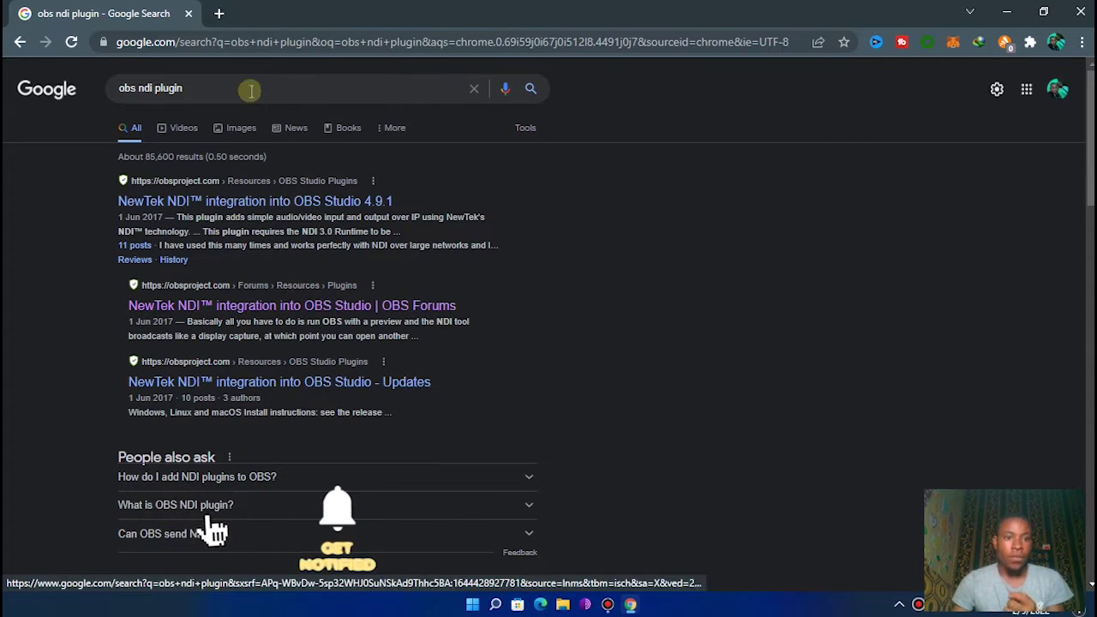
- Open the shared Drive link to OBS NDI and Bible Show.zip in a new tab
click(220, 14)
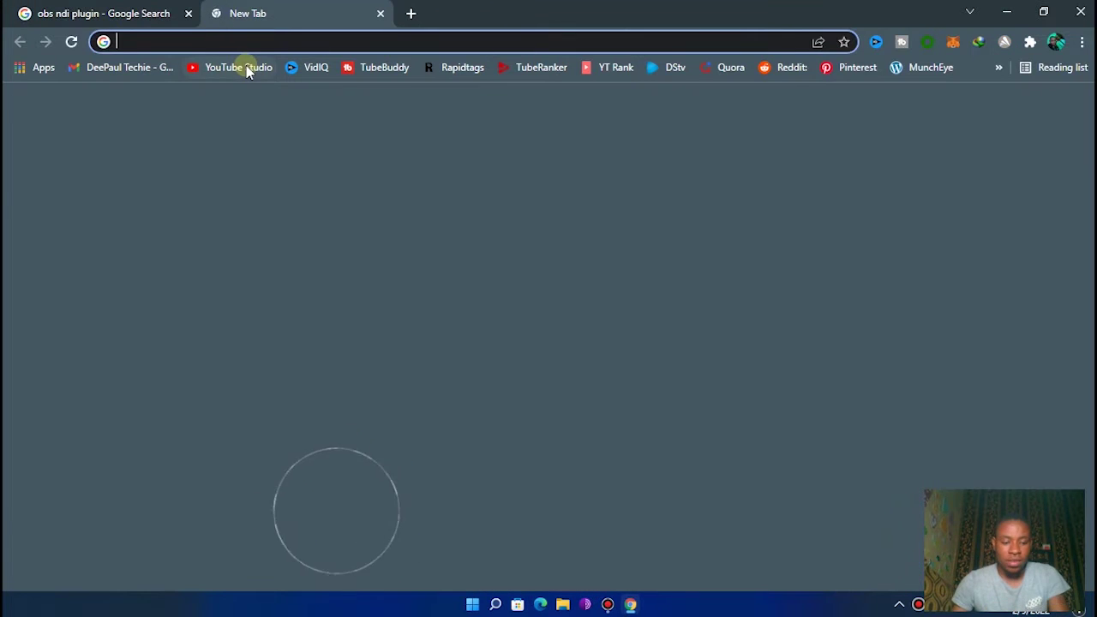
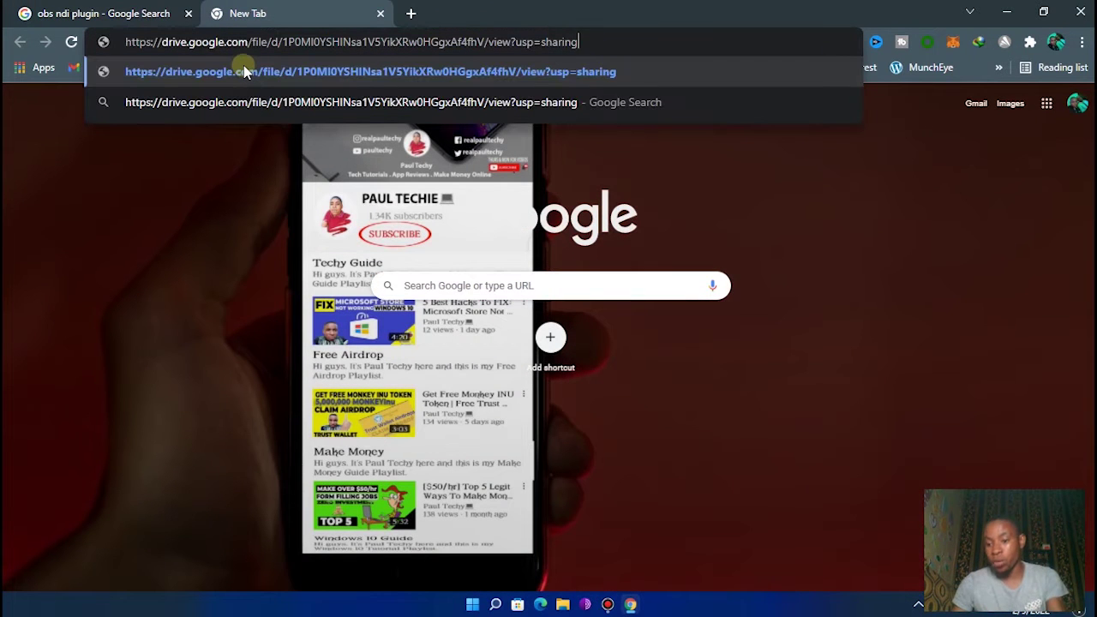
key(Return)
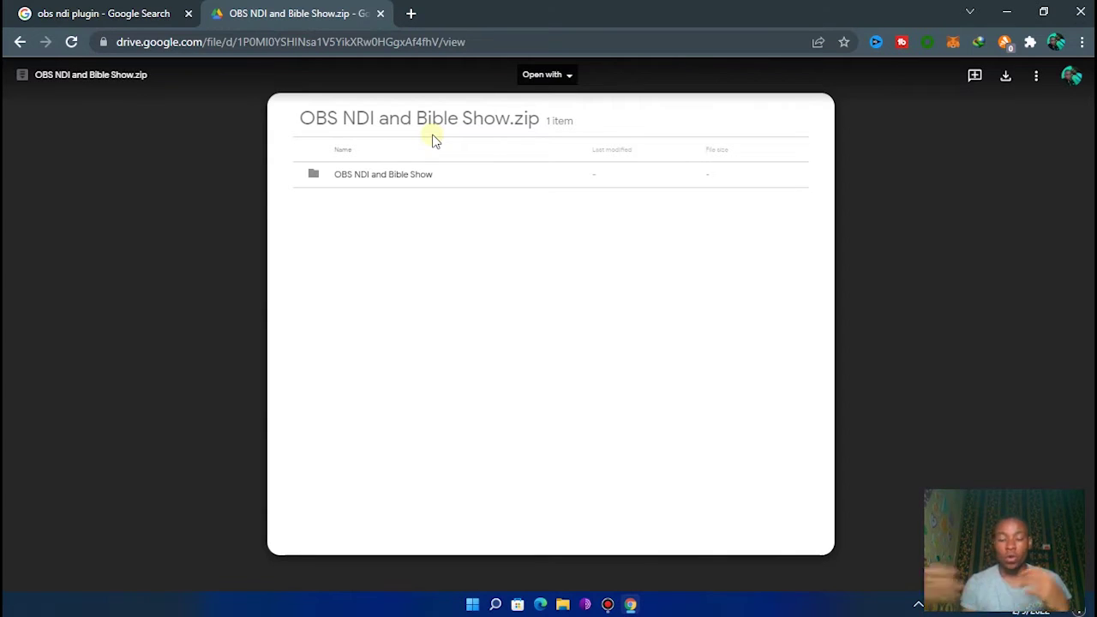
- Search 'bible' in a new tab, open and browse bibleshow.net, then return to the Drive zip tab
click(412, 12)
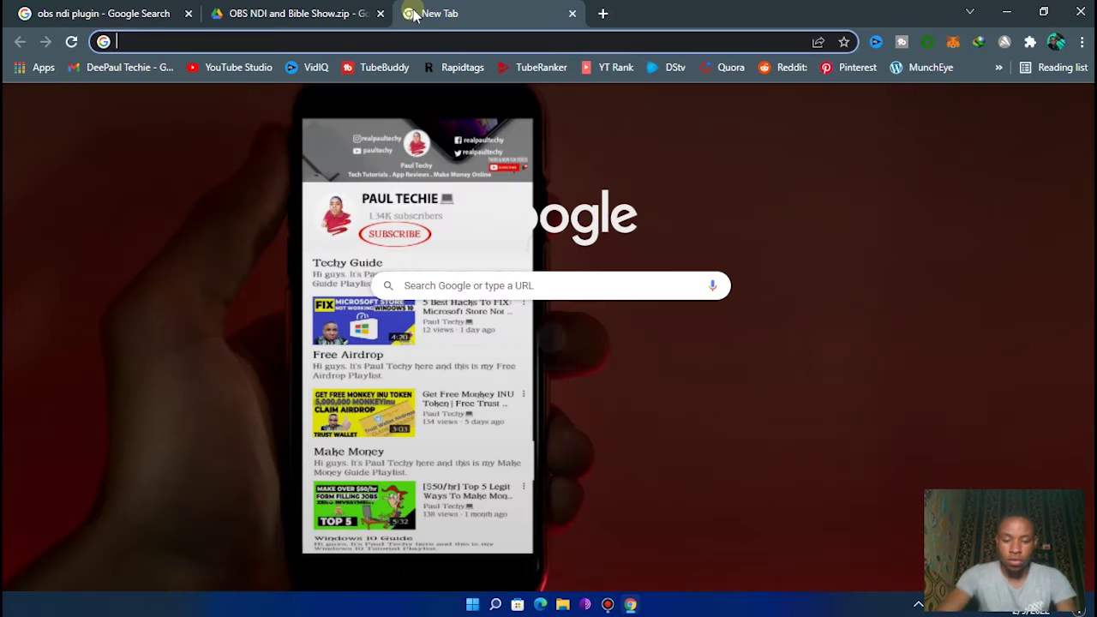
text(bible)
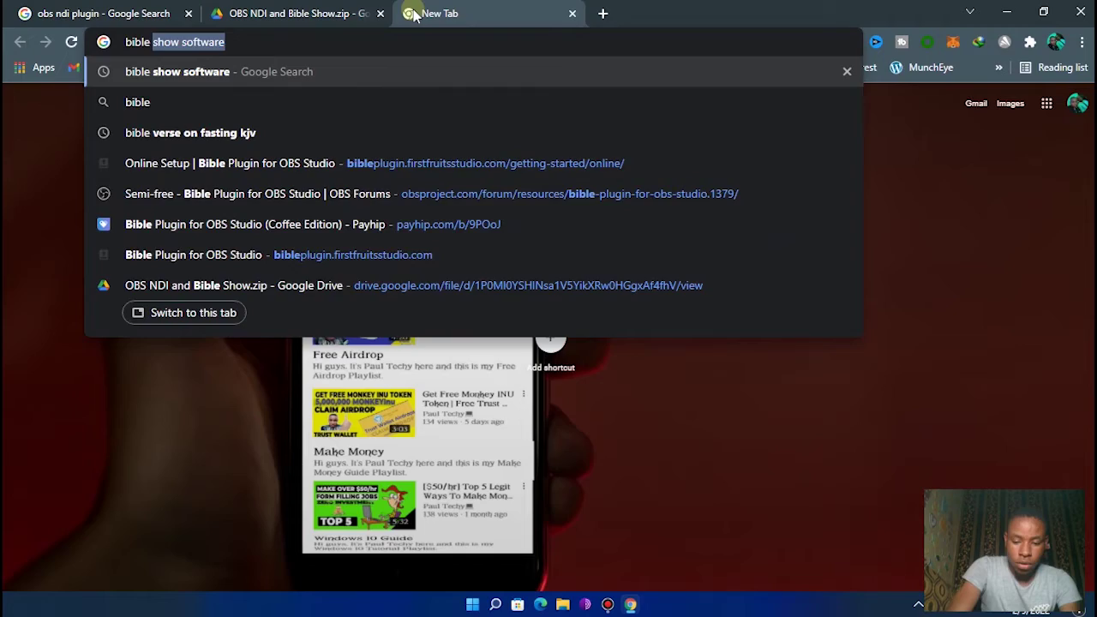
key(Return)
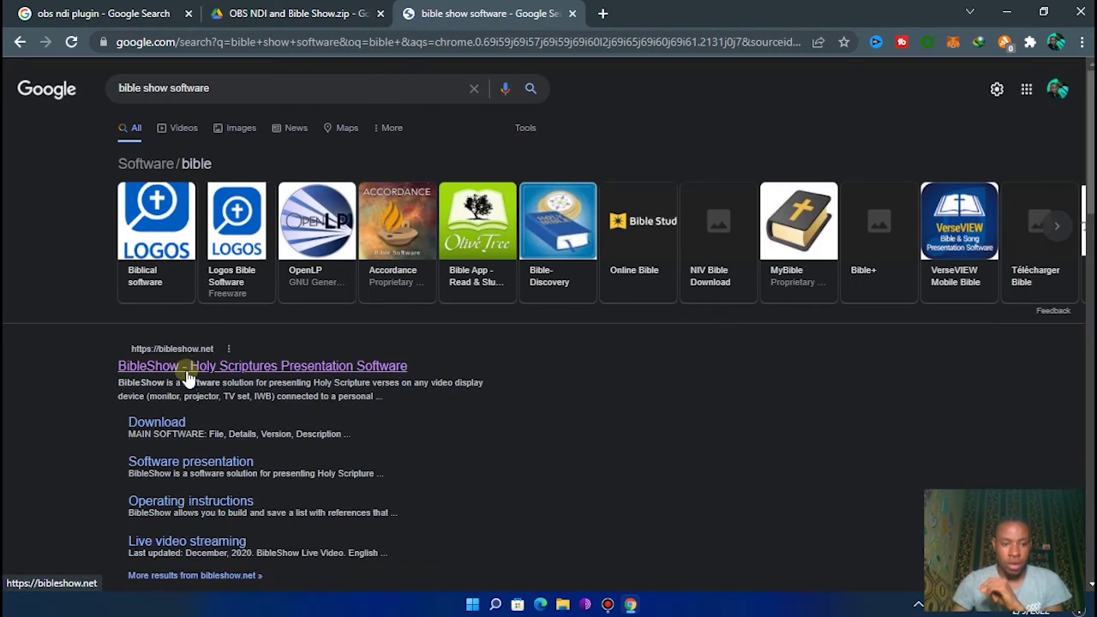
click(187, 365)
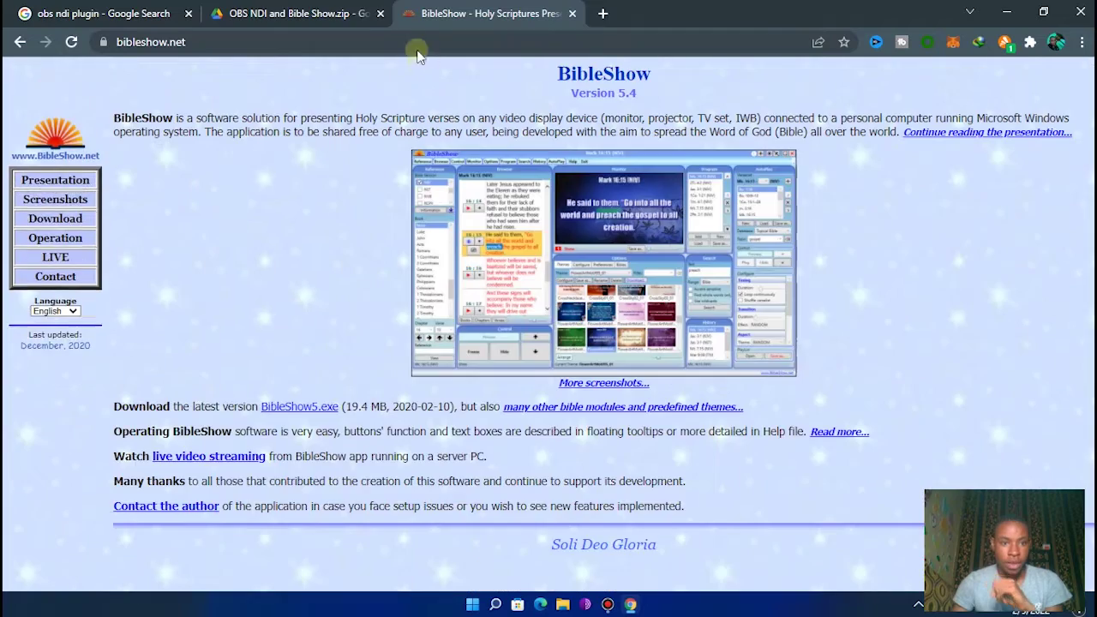
scroll(600, 257, down, 1)
mouse_move(644, 314)
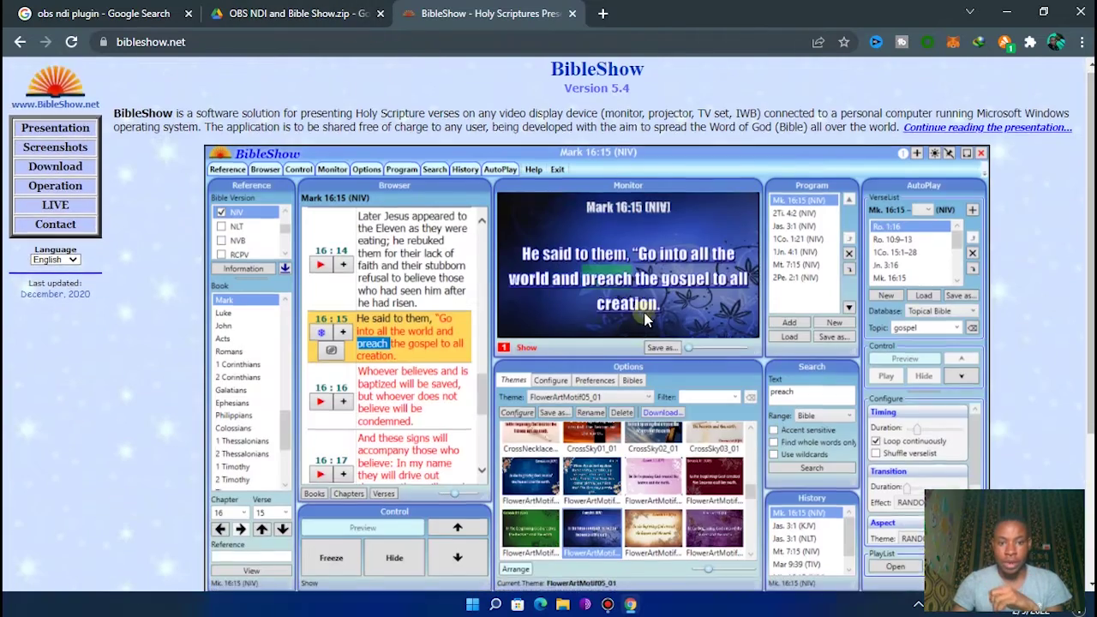
scroll(644, 315, down, 1)
scroll(644, 315, up, 1)
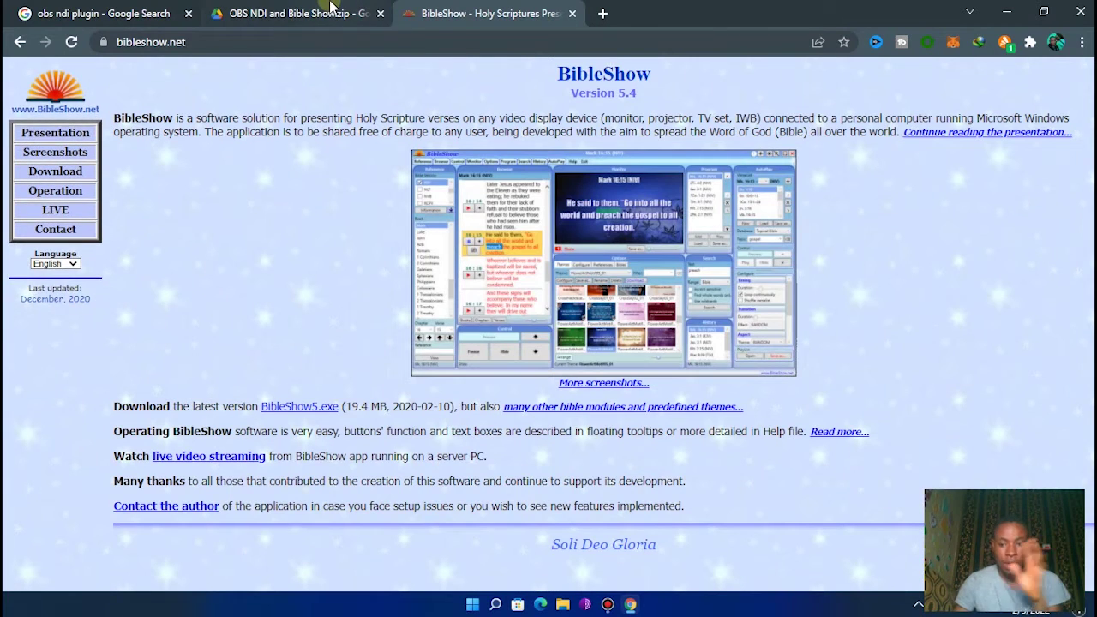
click(335, 13)
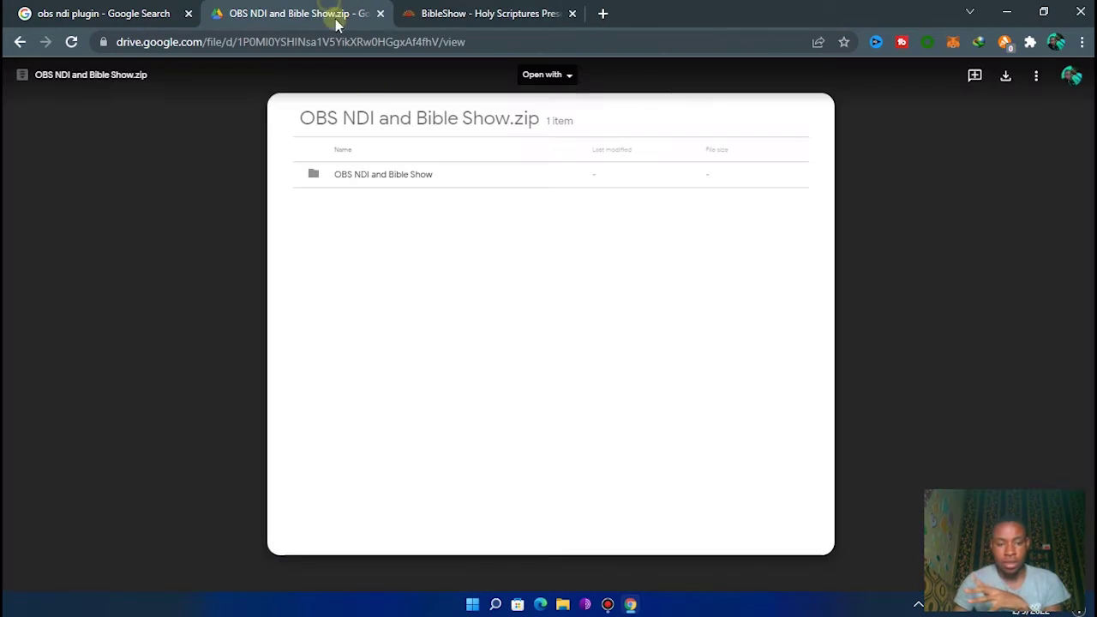
- Open the OBS NDI and Bible Show folder to view its five .exe installers, then minimize Chrome
click(393, 176)
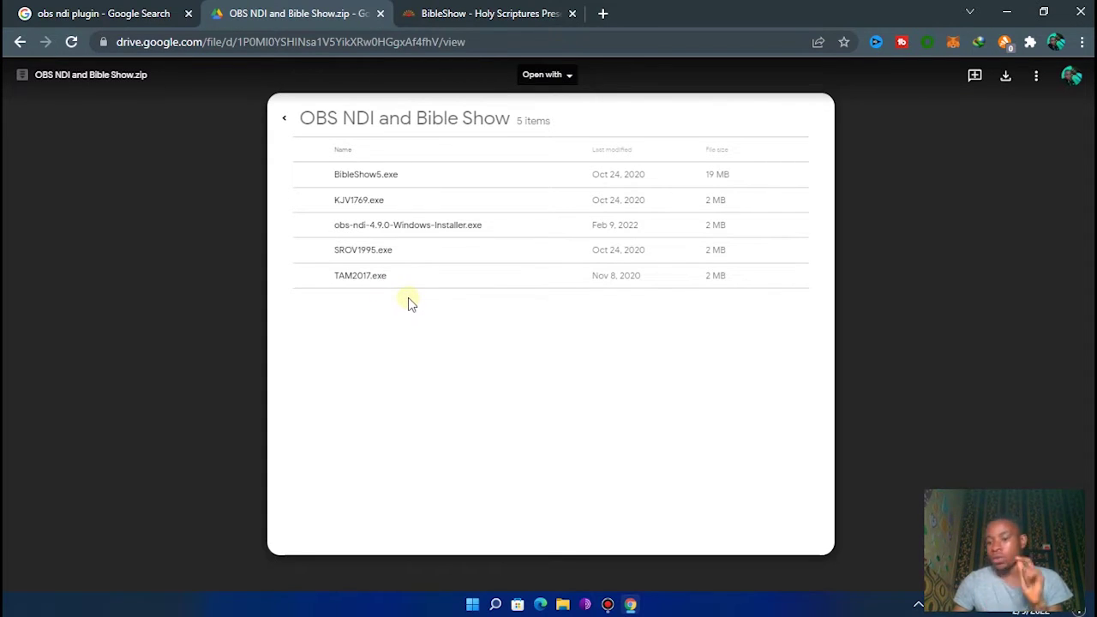
click(1006, 14)
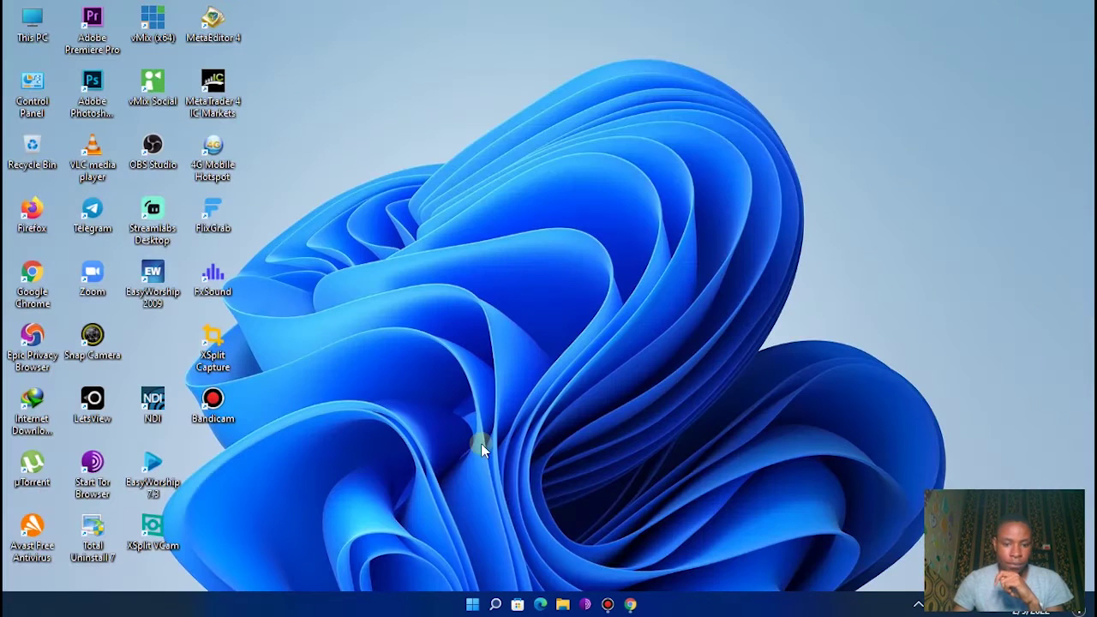
- Open the extracted OBS NDI and Bible Show folder from Downloads in File Explorer
click(562, 605)
click(760, 199)
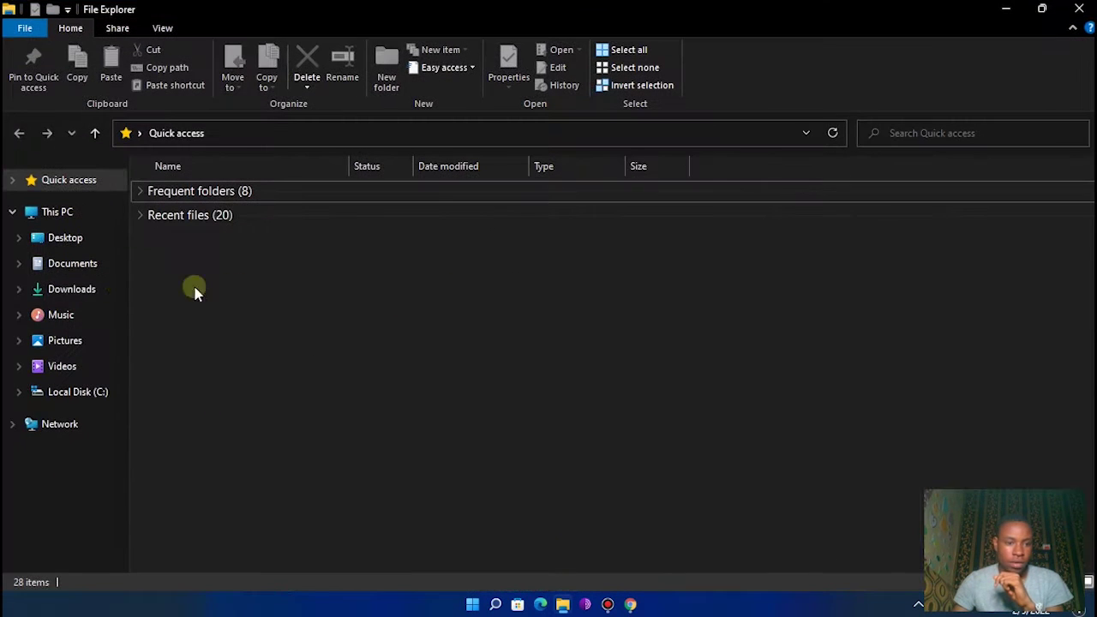
click(67, 289)
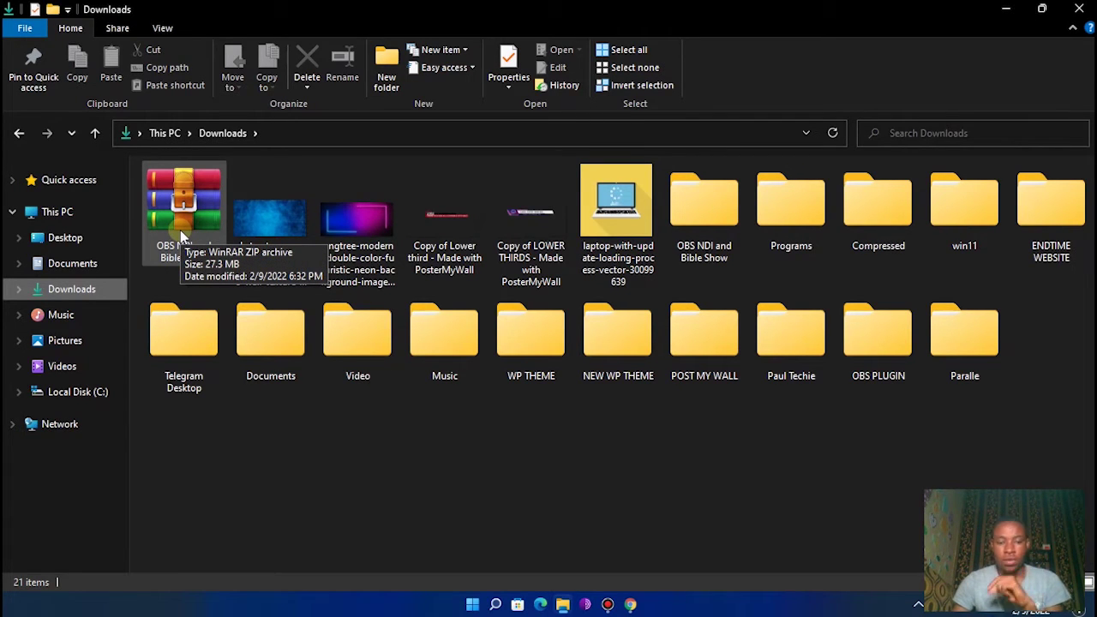
right_click(182, 233)
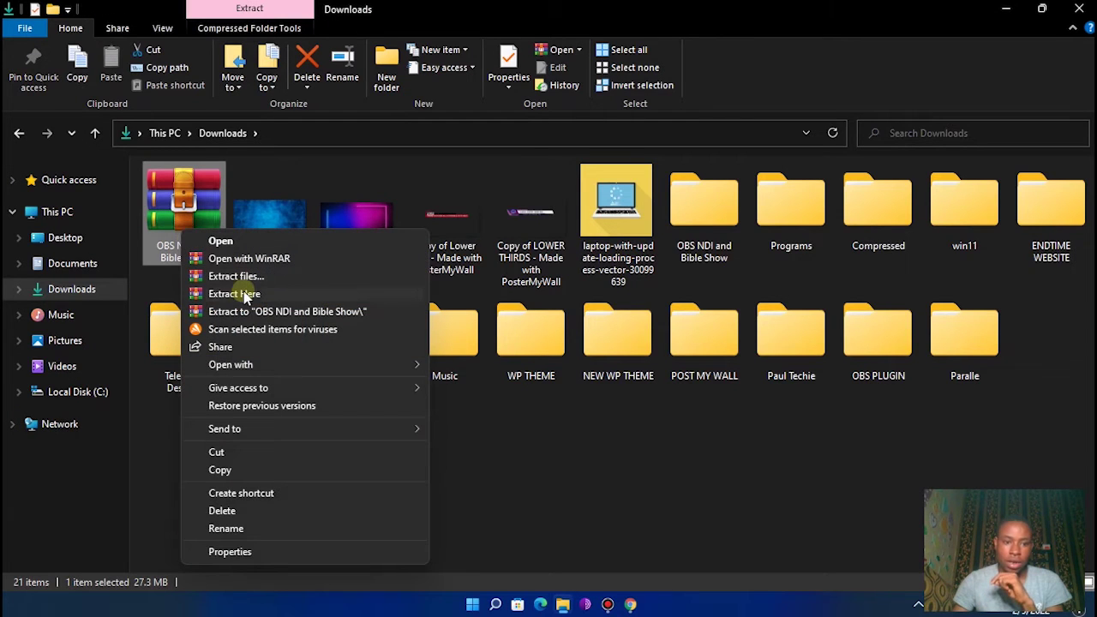
click(712, 503)
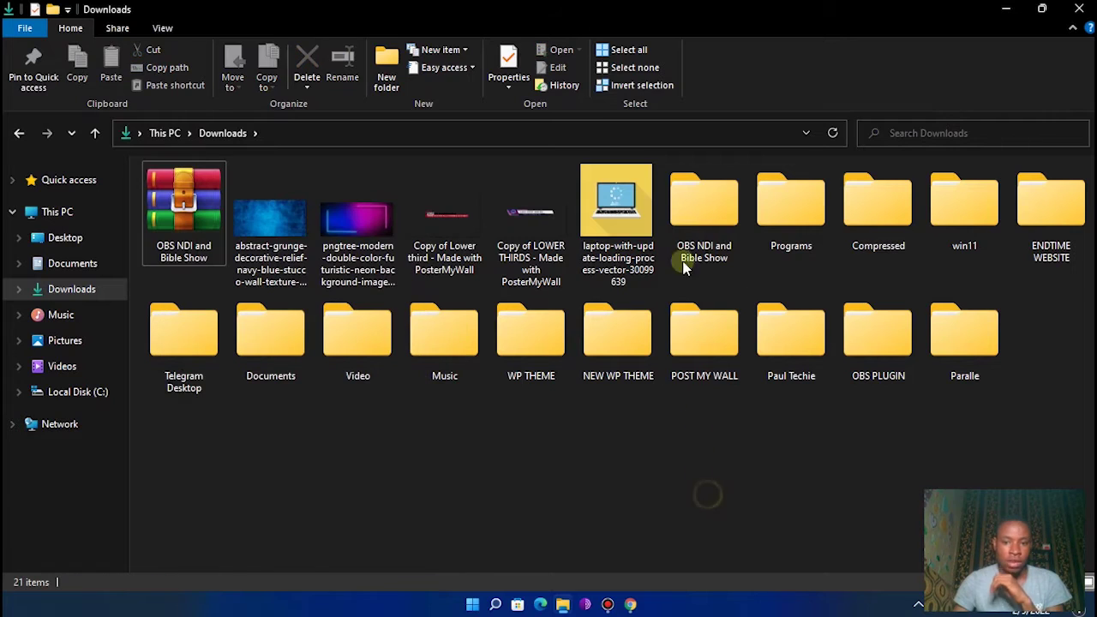
double_click(692, 233)
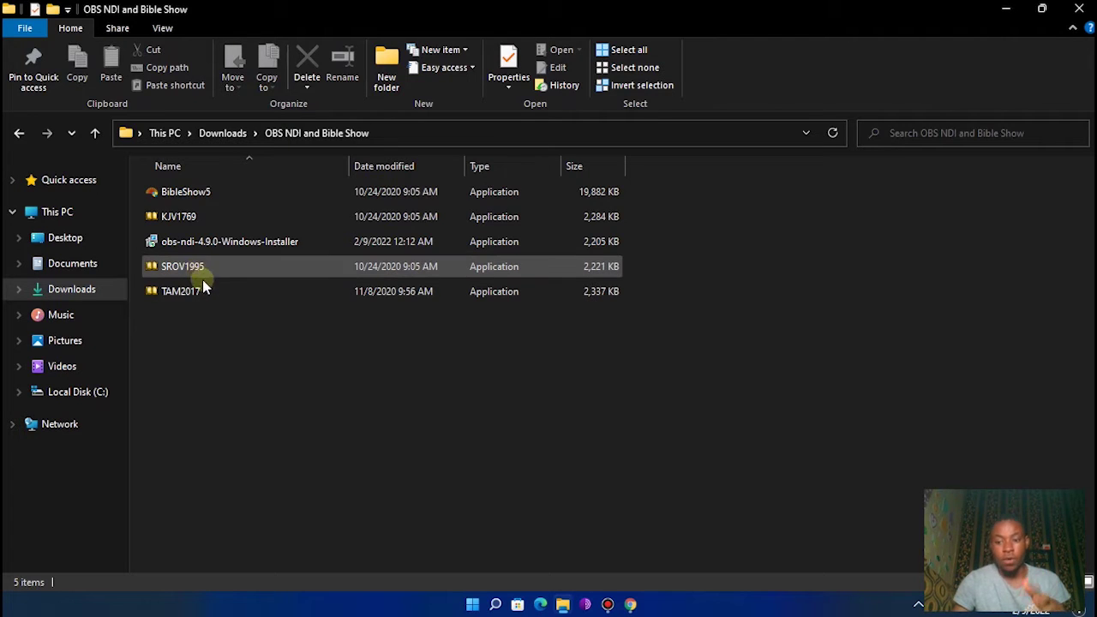
- Install BibleShow 5.4 to C:\BibleShow5 with launching after setup turned off
click(210, 197)
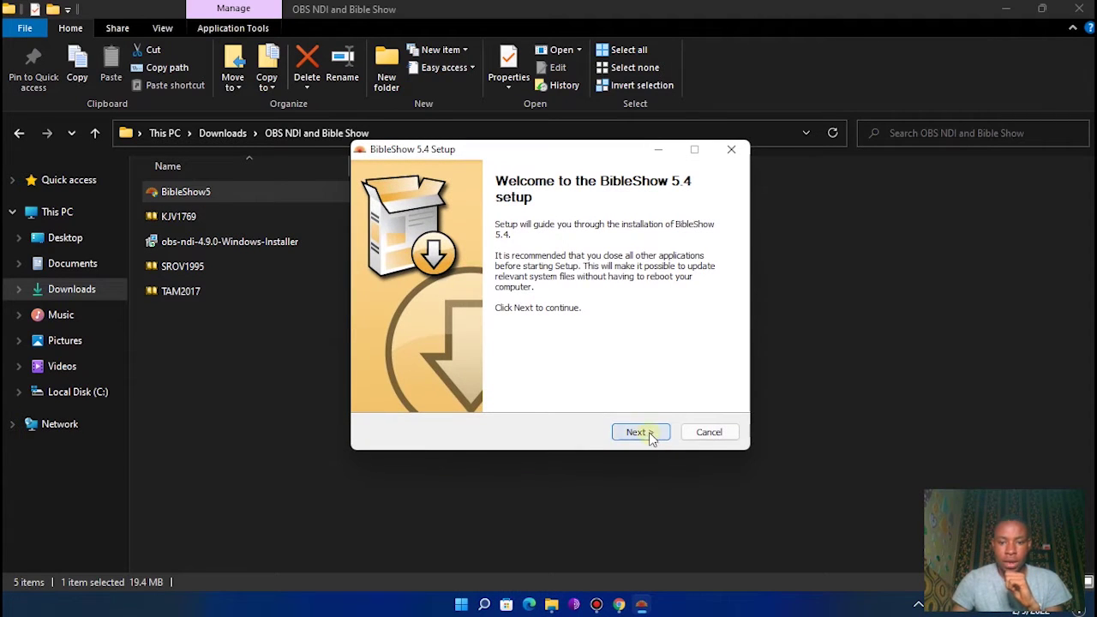
click(642, 433)
click(639, 434)
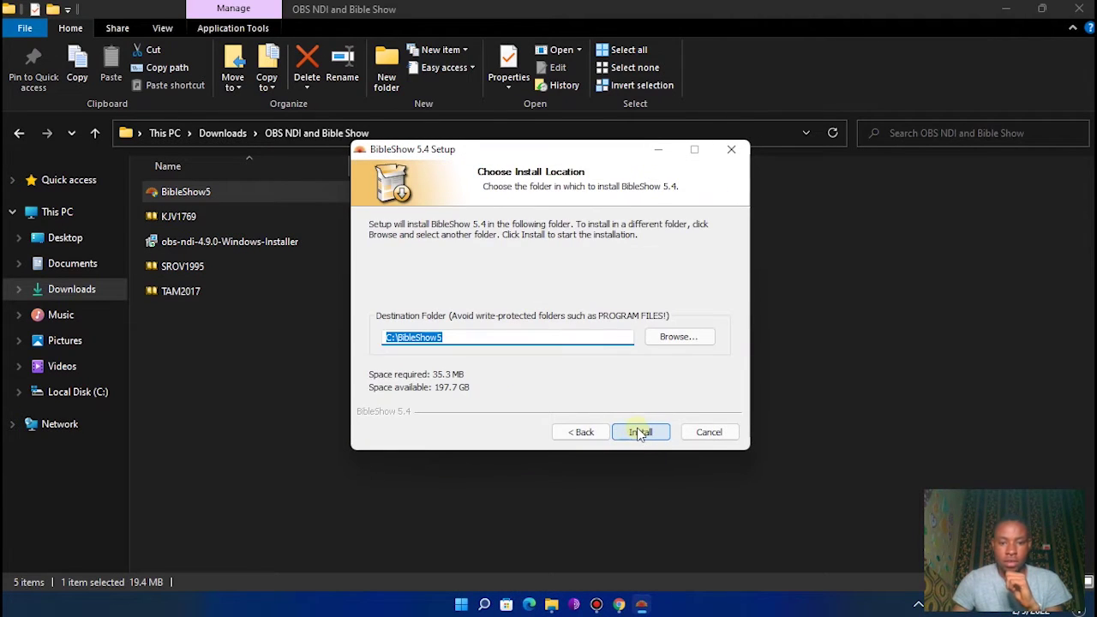
click(639, 432)
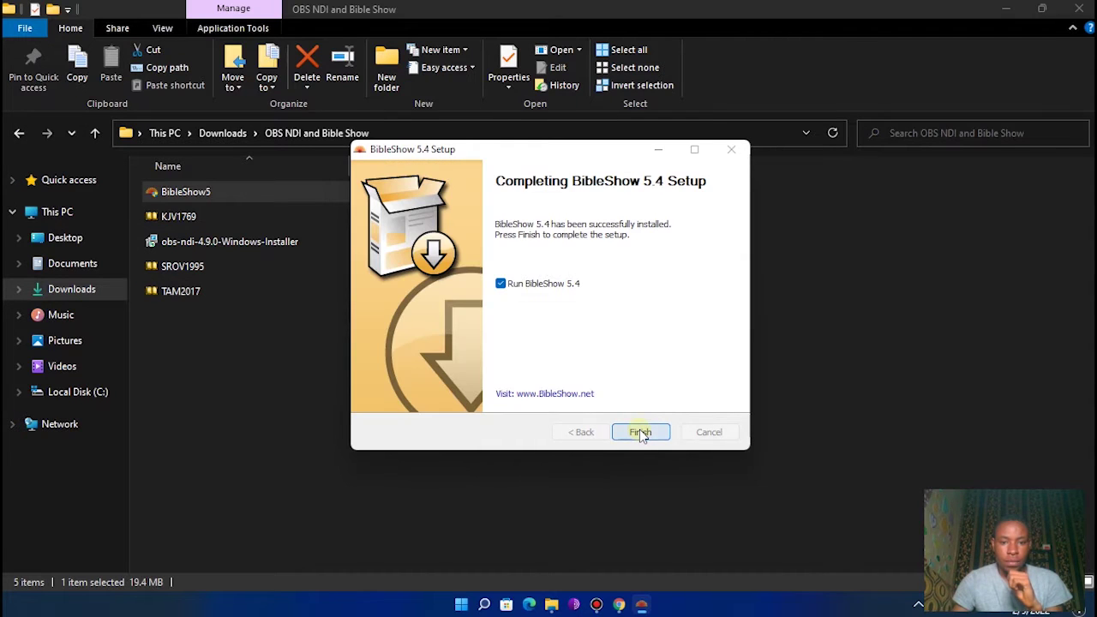
click(541, 287)
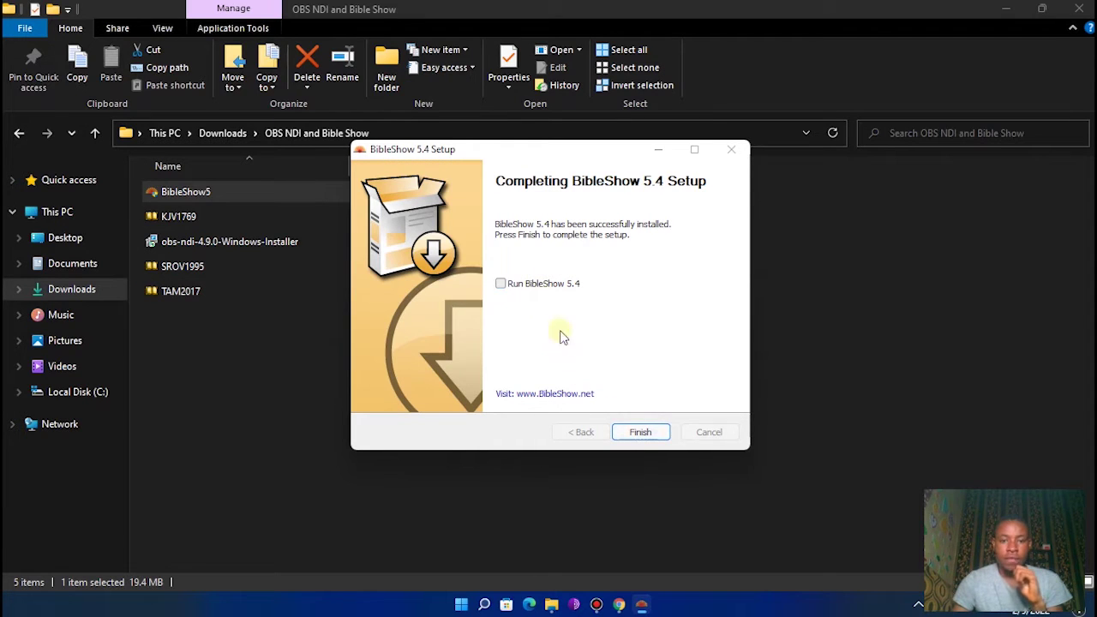
click(641, 433)
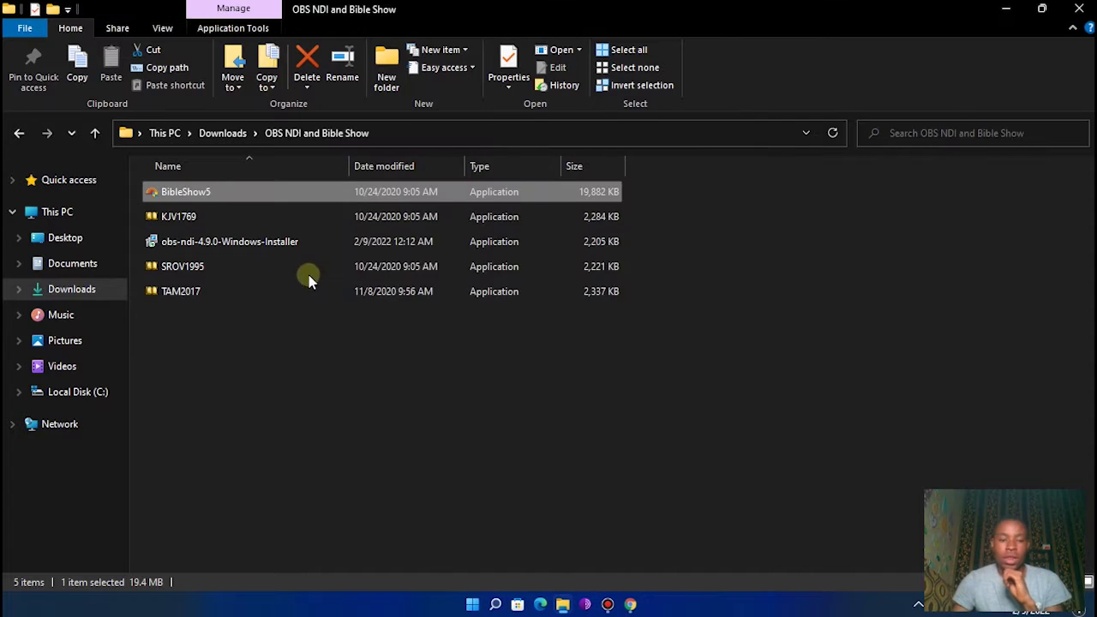
- Install the KJV1769 bible module
double_click(224, 221)
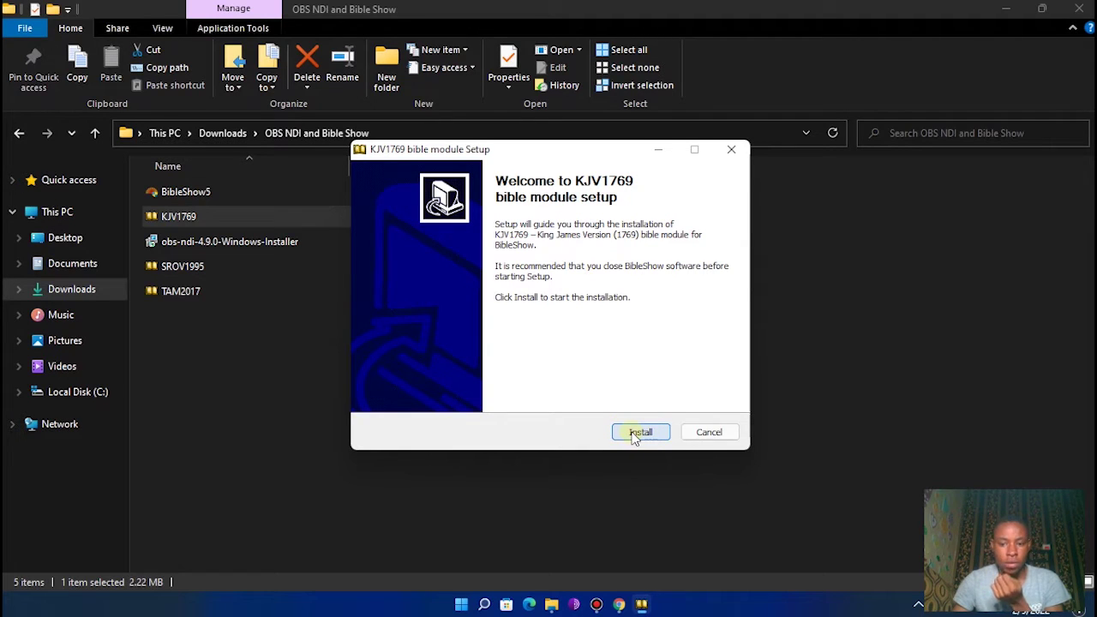
click(638, 432)
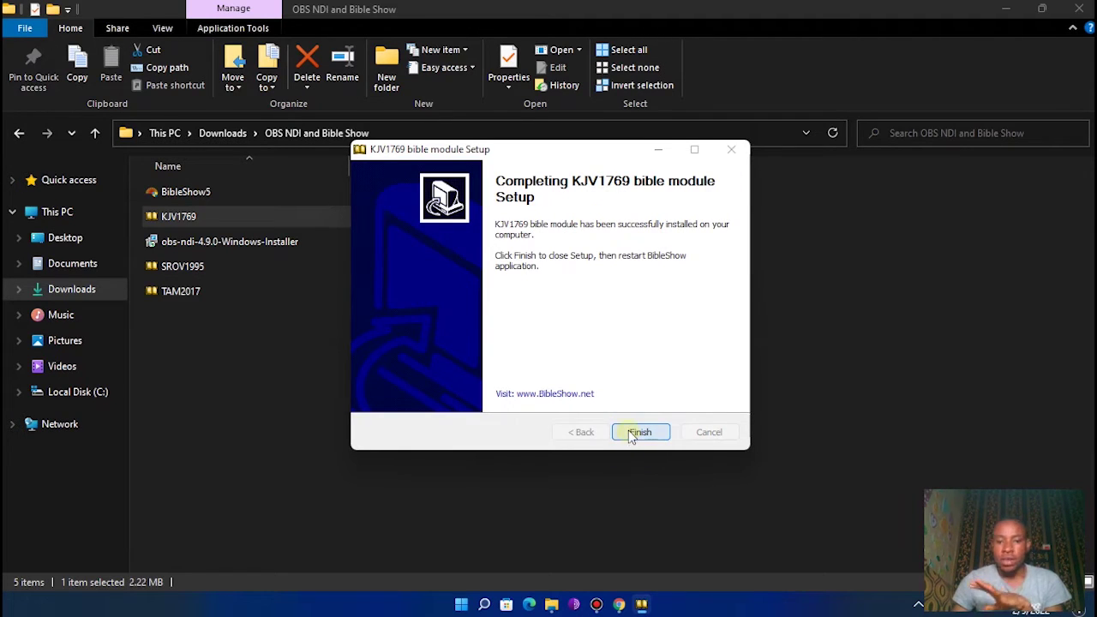
click(639, 433)
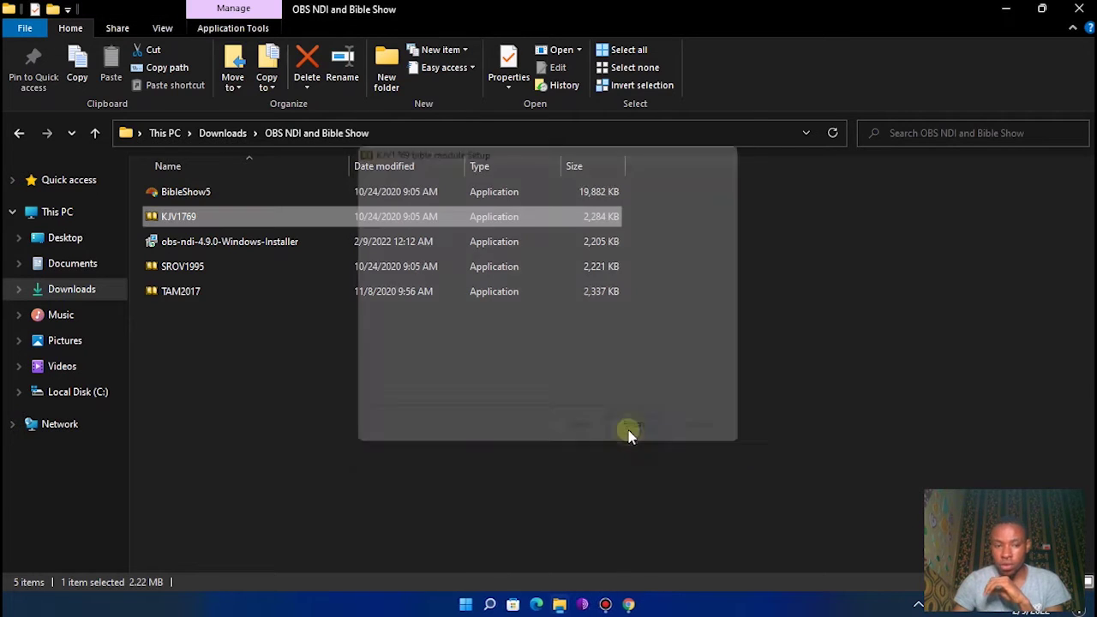
- Install obs-ndi 4.9.0 into the existing obs-studio folder with both components
click(204, 248)
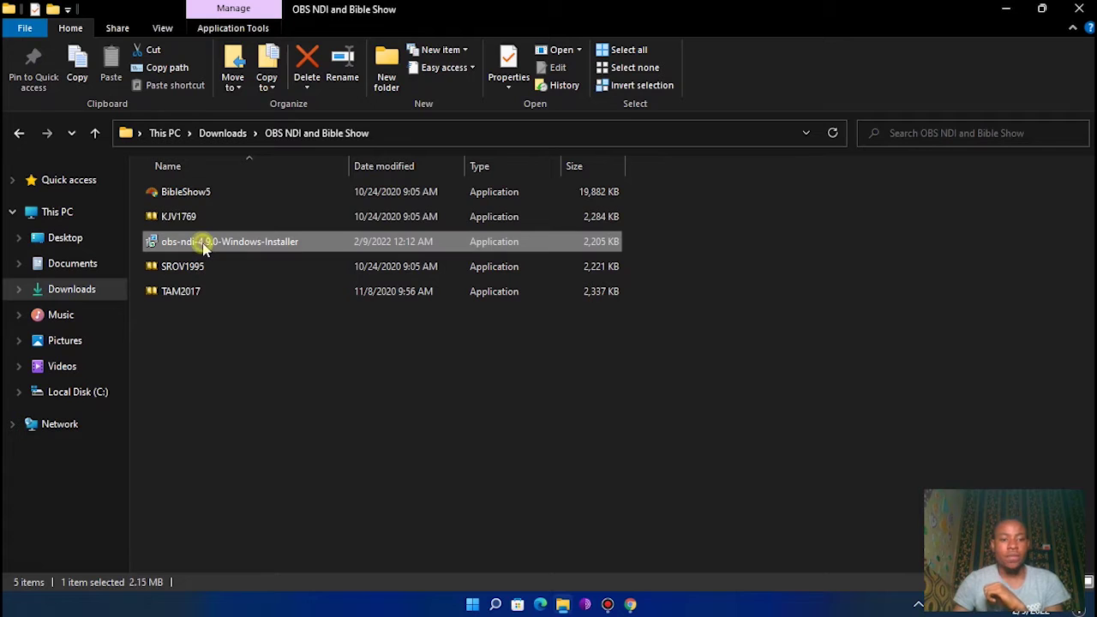
double_click(203, 242)
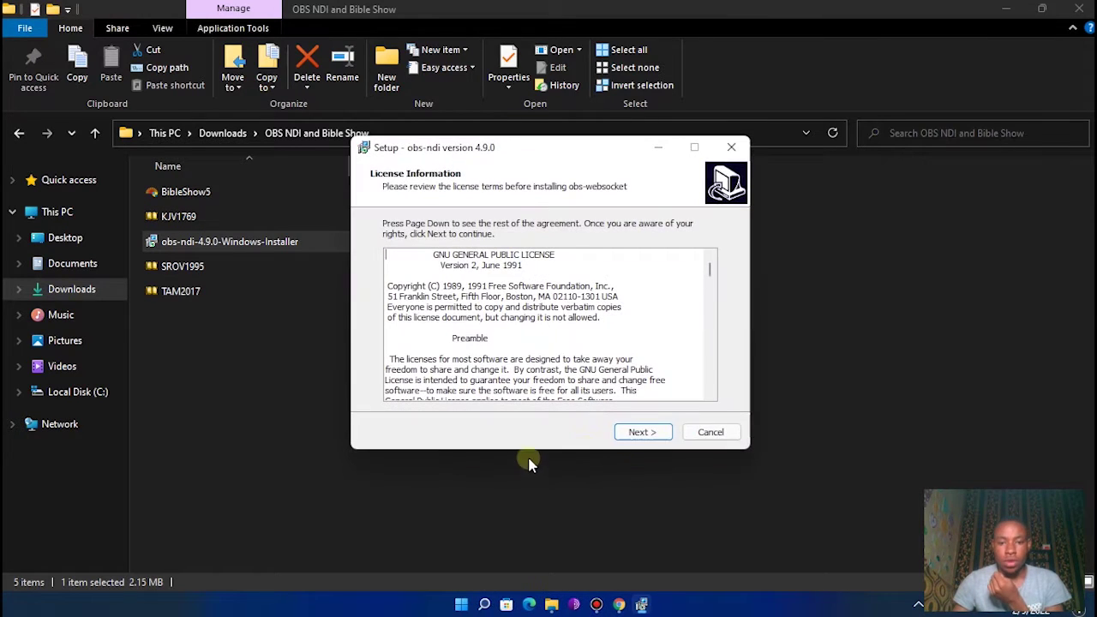
click(638, 434)
click(639, 434)
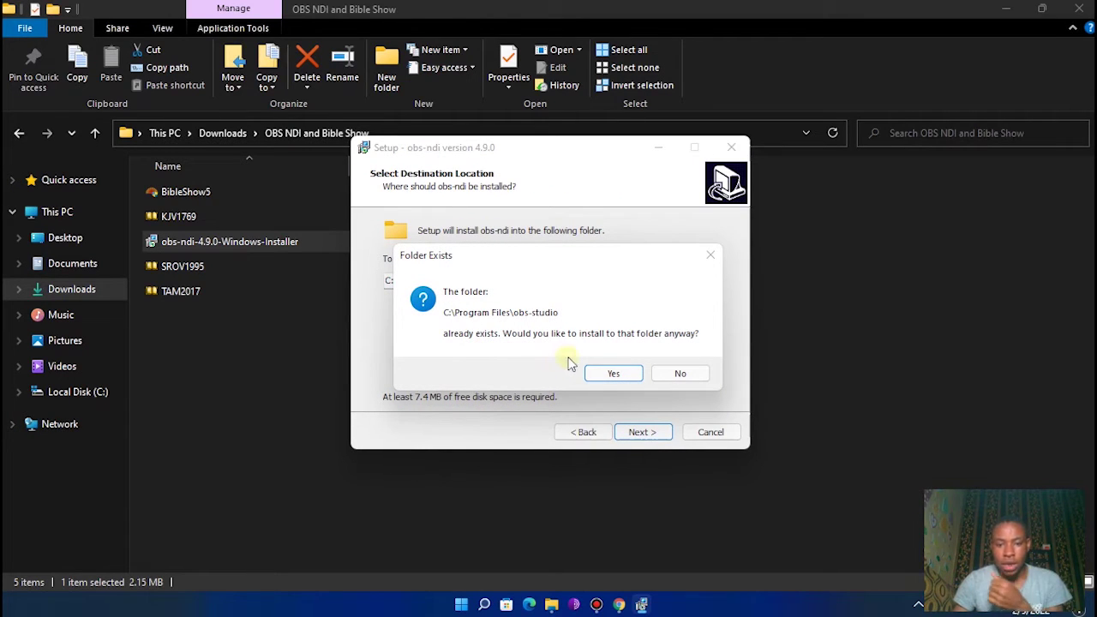
click(608, 374)
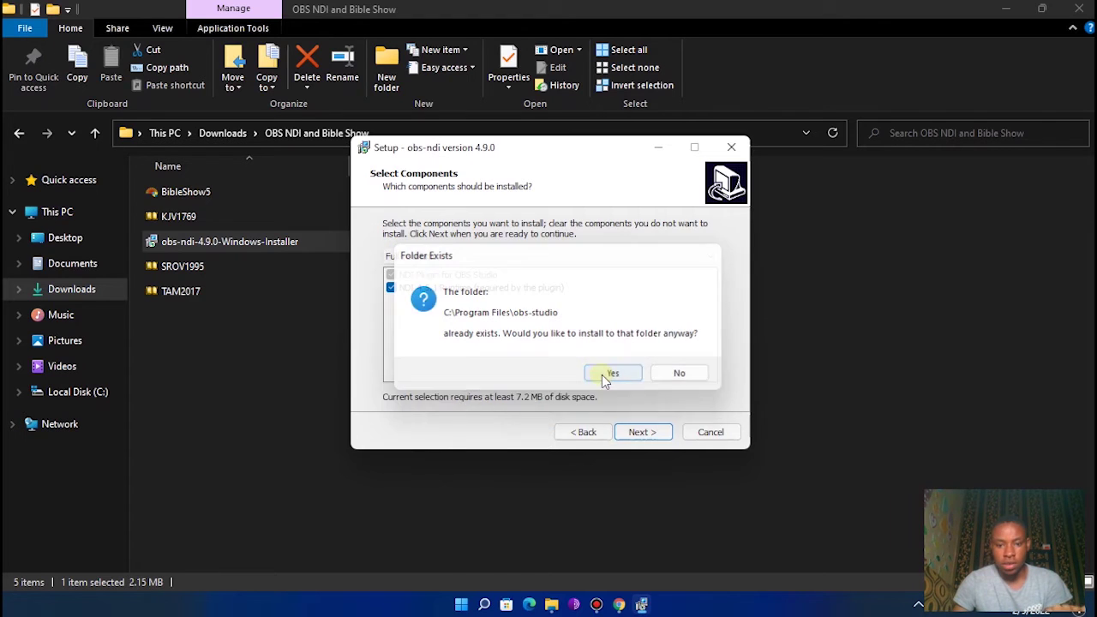
click(638, 432)
click(639, 434)
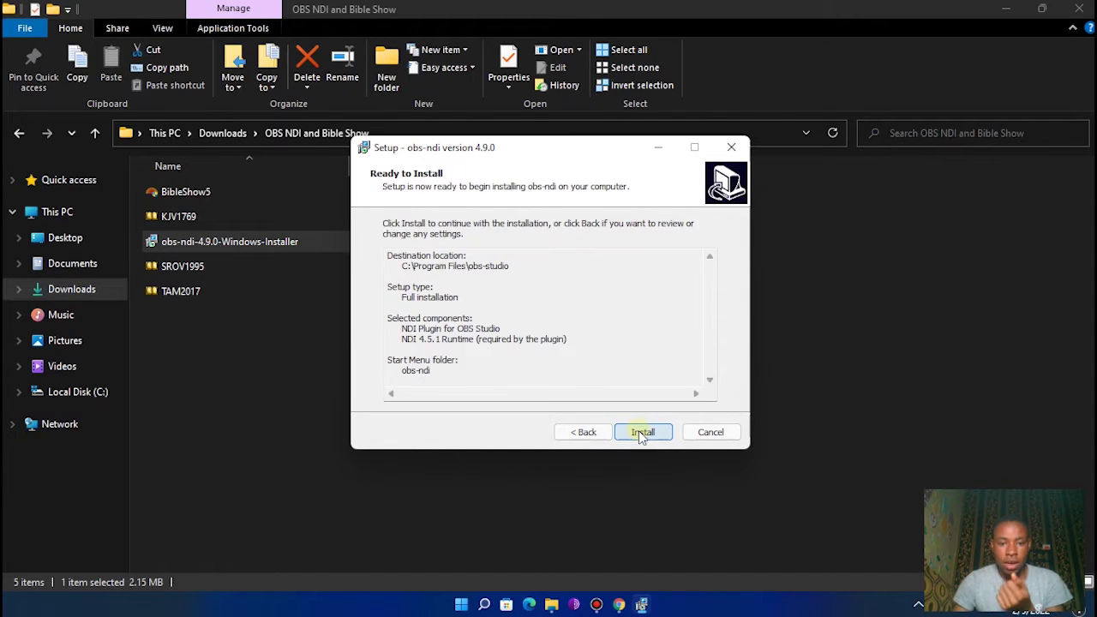
click(642, 432)
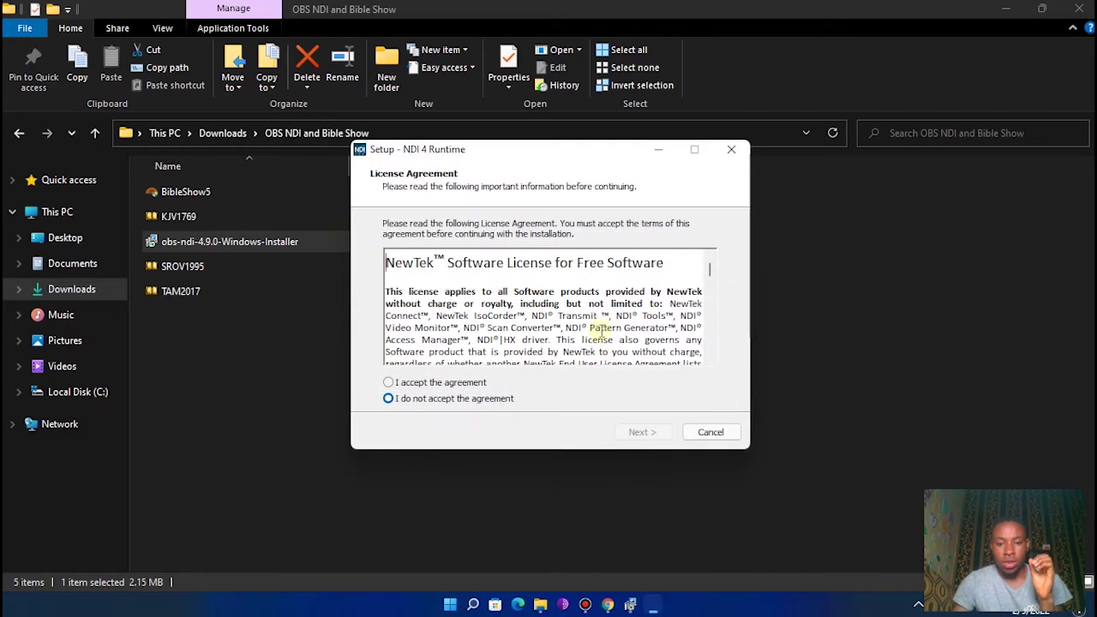
- Install the NDI 4.5.1 runtime with default folders, finish both setups, and close Explorer
click(445, 388)
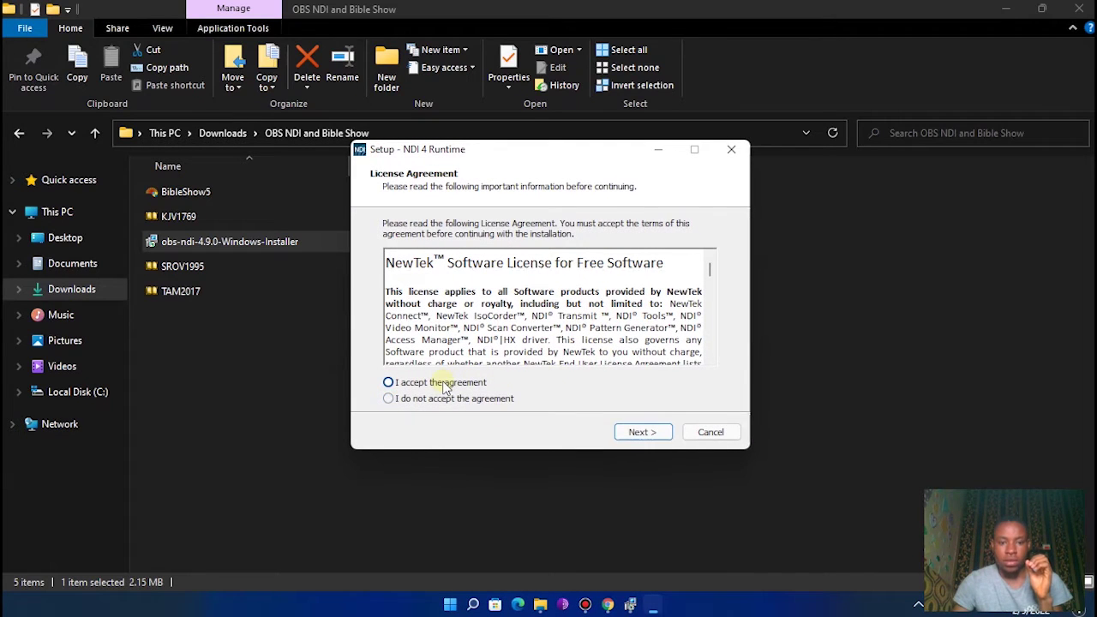
click(651, 432)
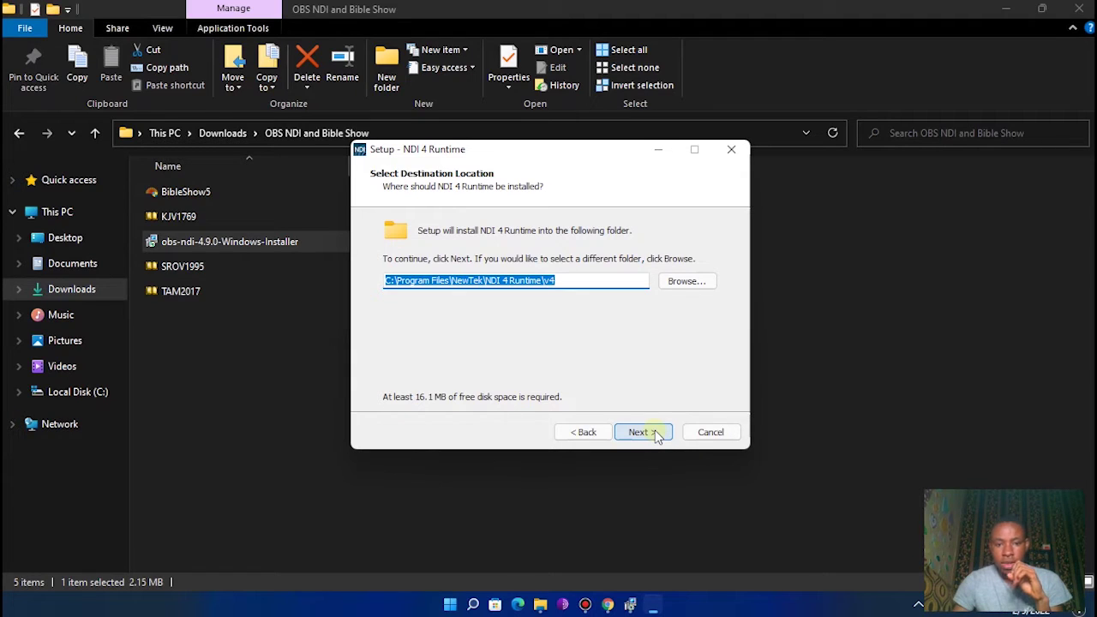
click(653, 433)
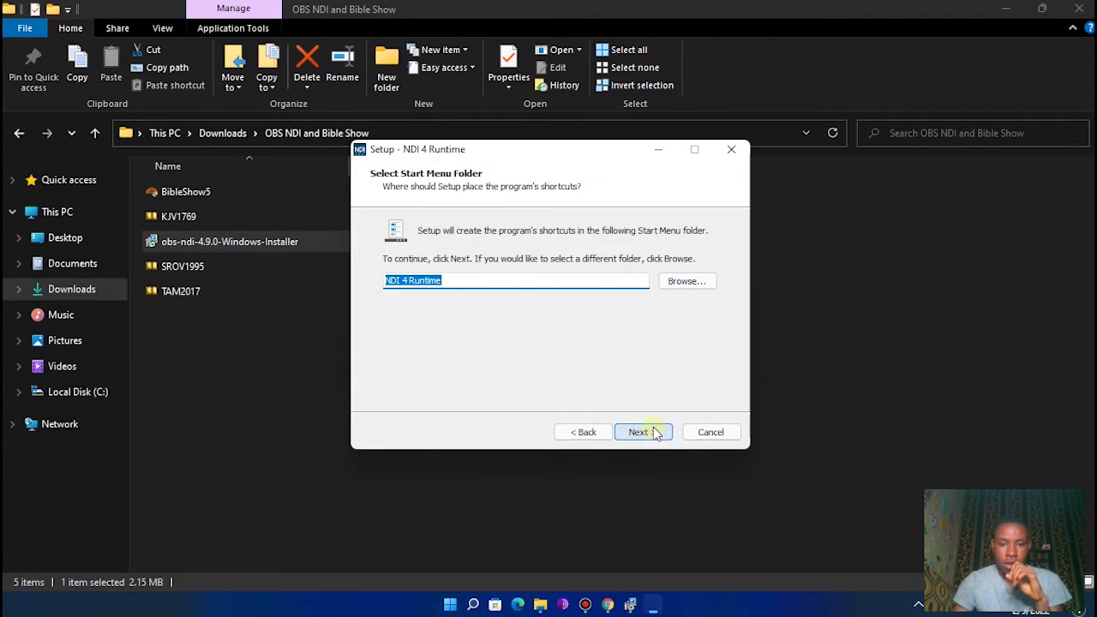
click(654, 433)
click(644, 432)
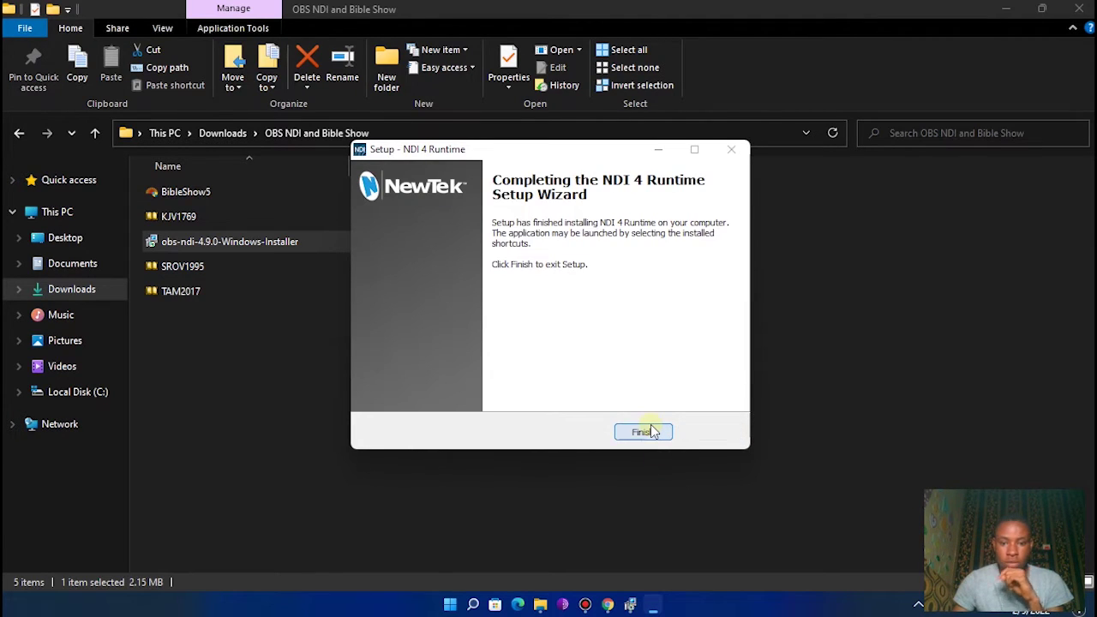
click(649, 435)
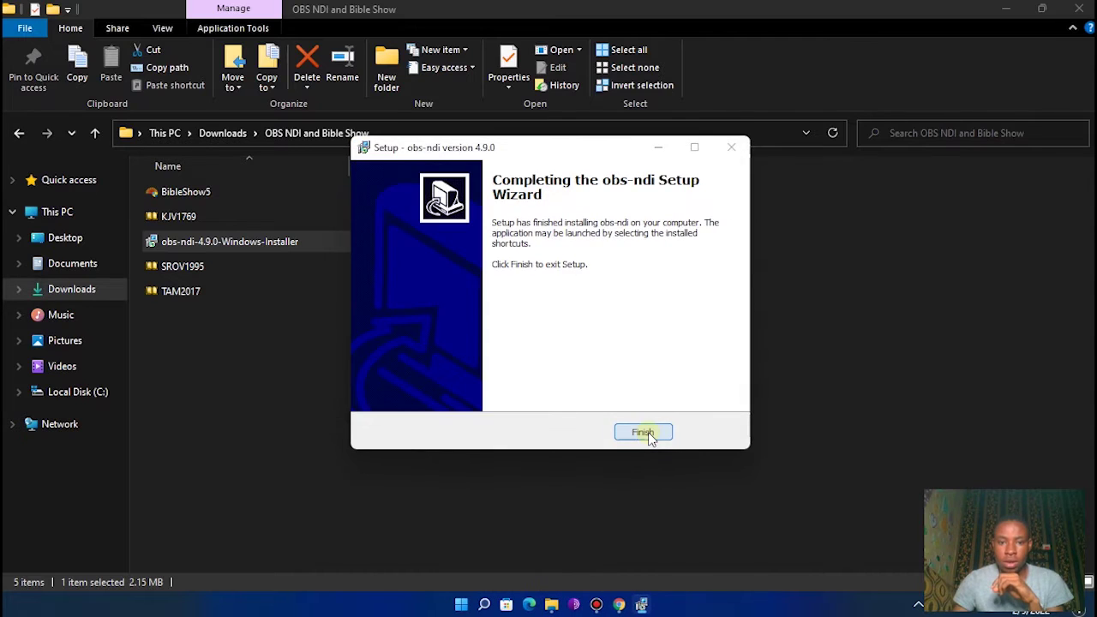
click(644, 433)
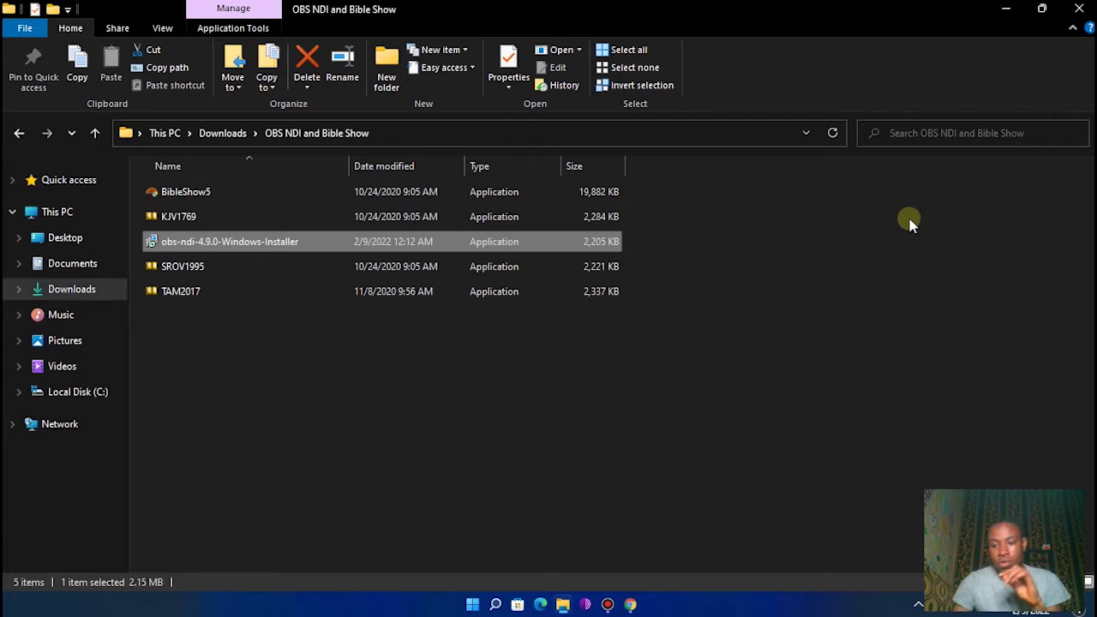
click(1078, 9)
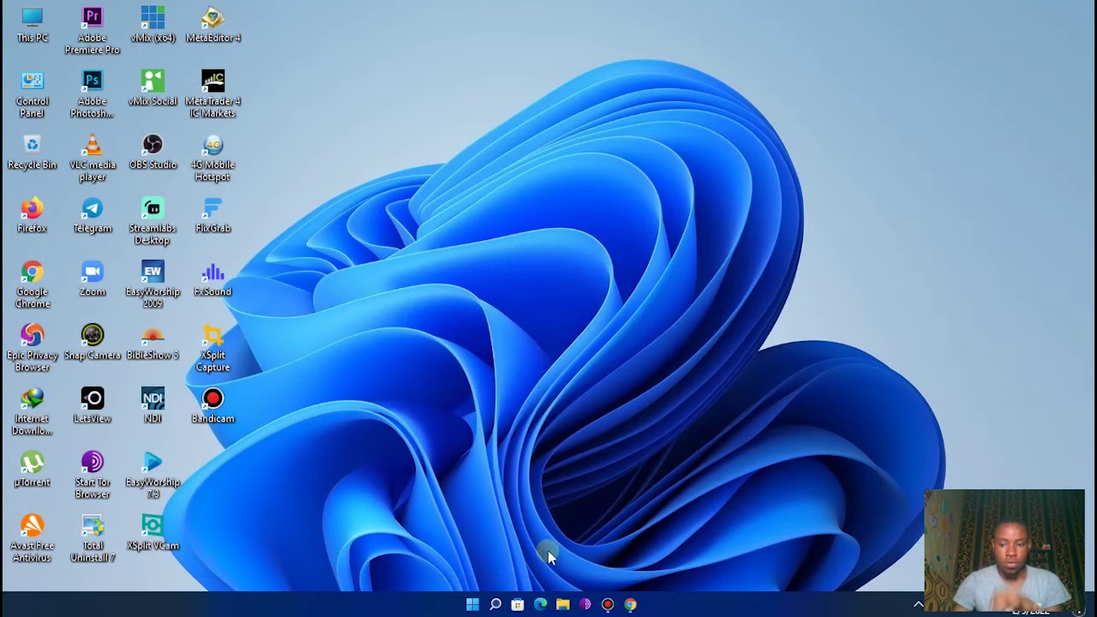
- Restart the computer, then launch OBS Studio to its empty Experiment scene and minimize it
click(473, 604)
click(750, 555)
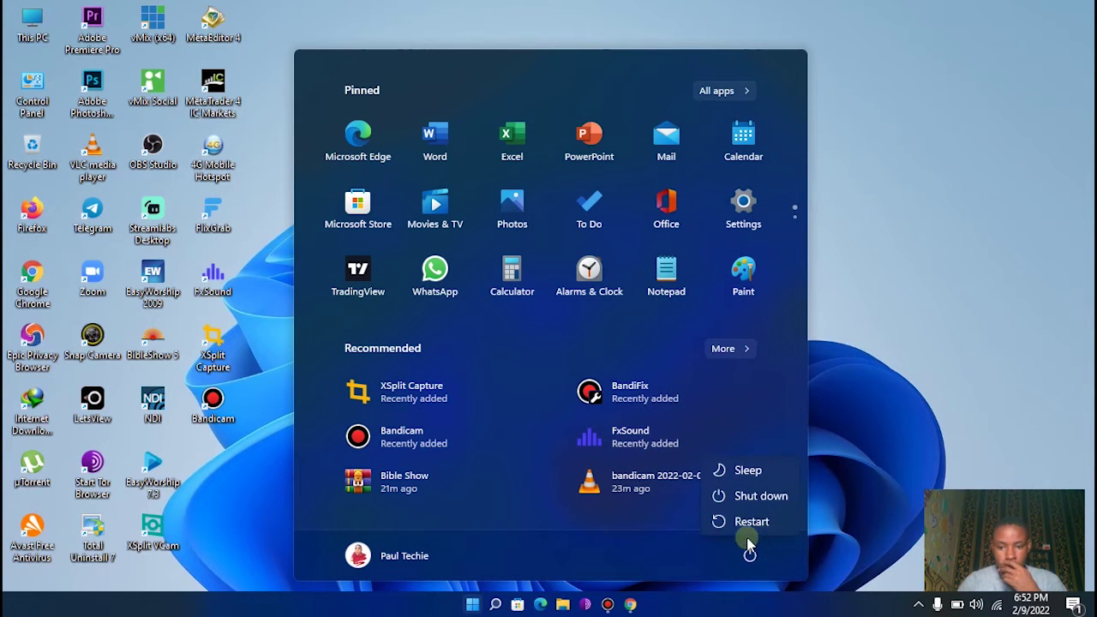
click(745, 522)
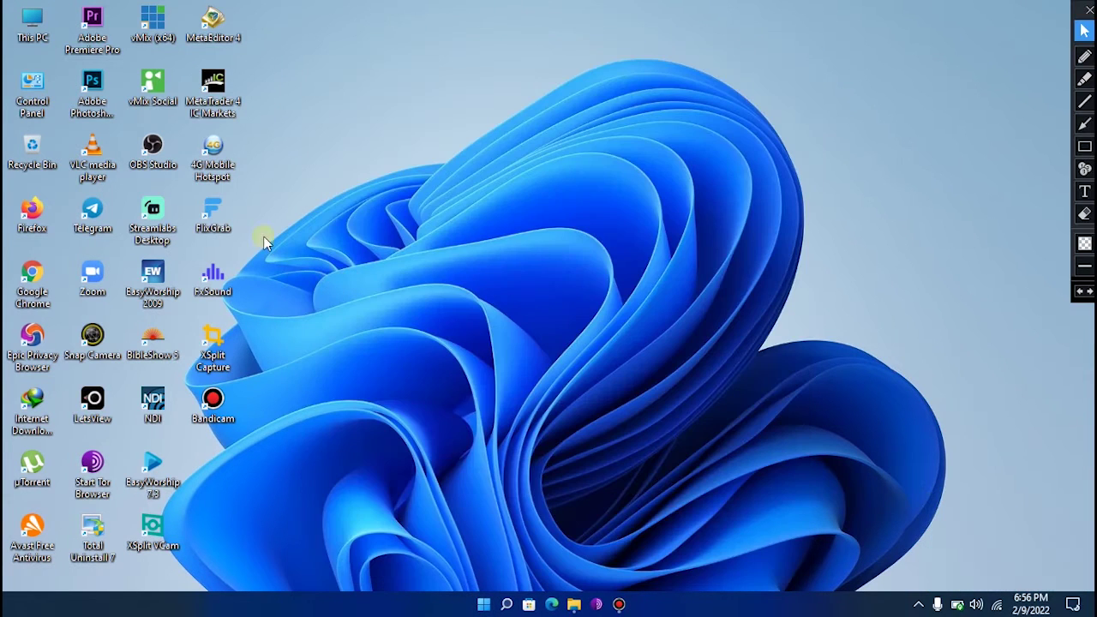
double_click(155, 152)
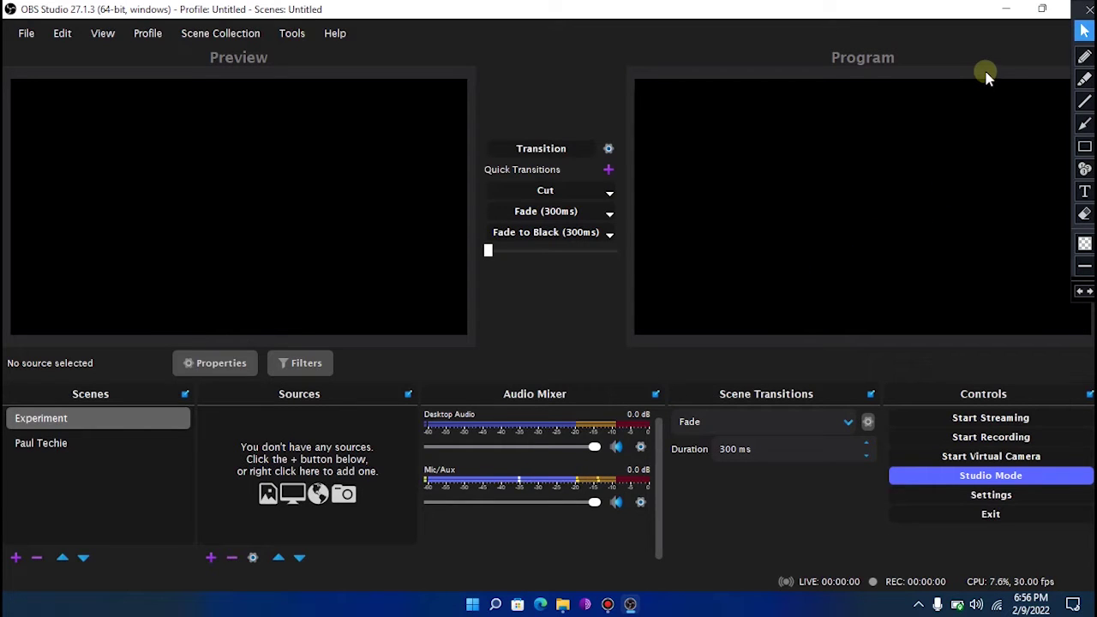
click(1009, 12)
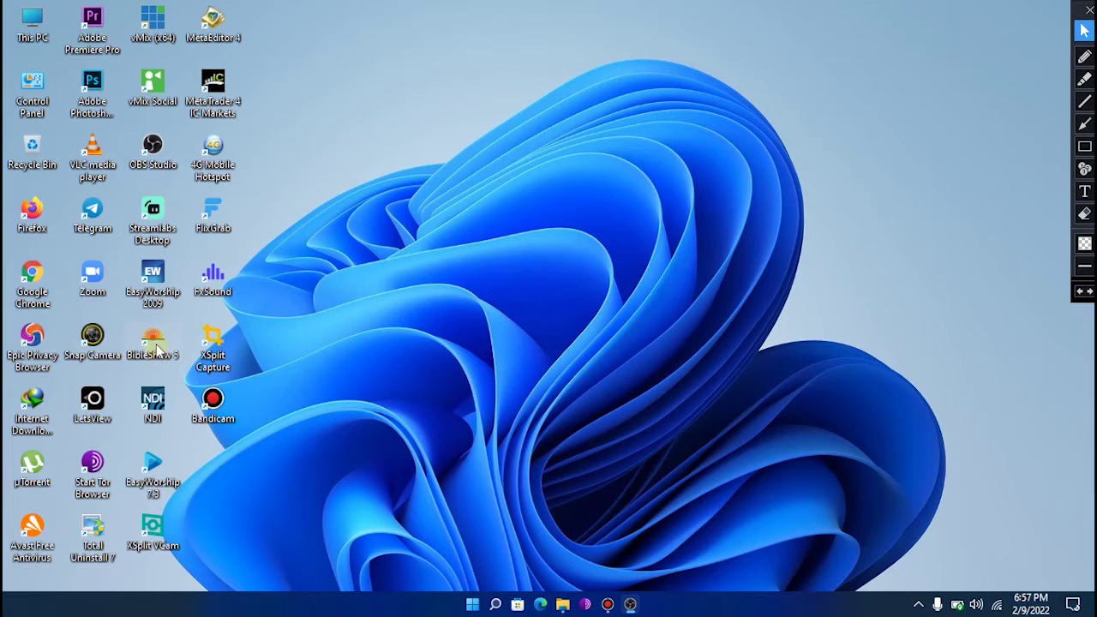
- Launch BibleShow 5 and close its HTML Help page, leaving KJV Genesis 1:1 loaded
double_click(155, 347)
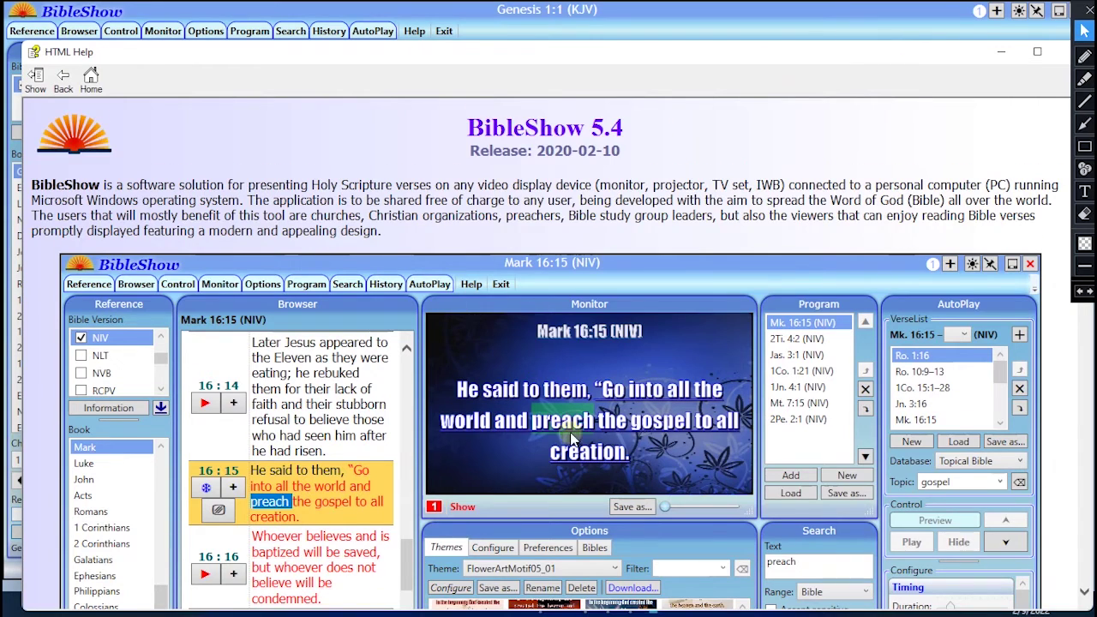
scroll(707, 336, down, 5)
scroll(707, 335, up, 5)
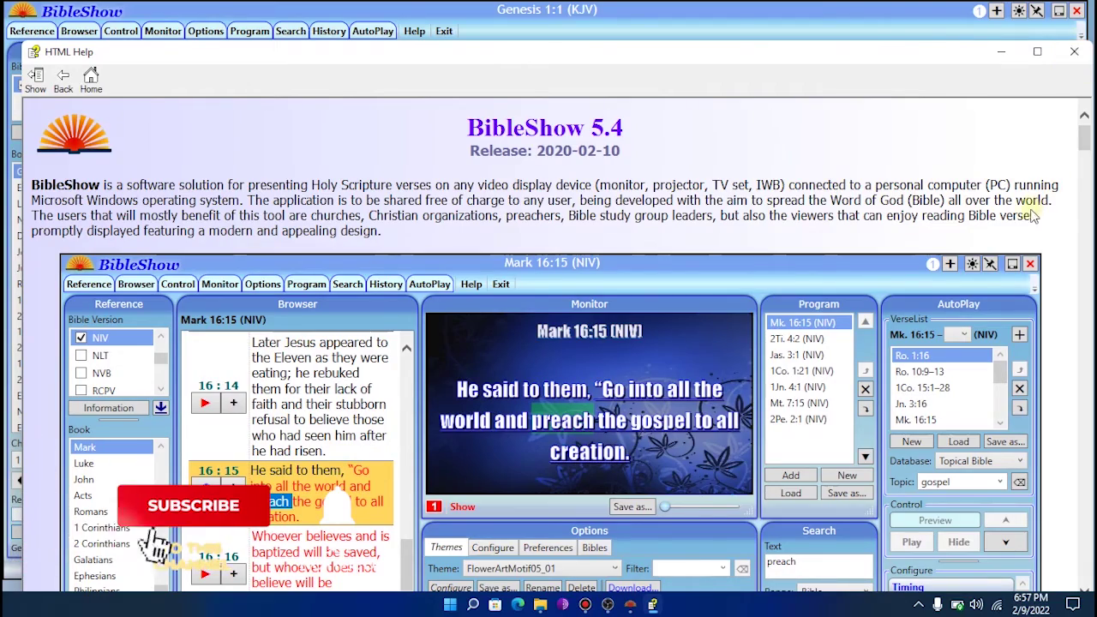
scroll(1033, 216, down, 9)
scroll(1031, 215, down, 20)
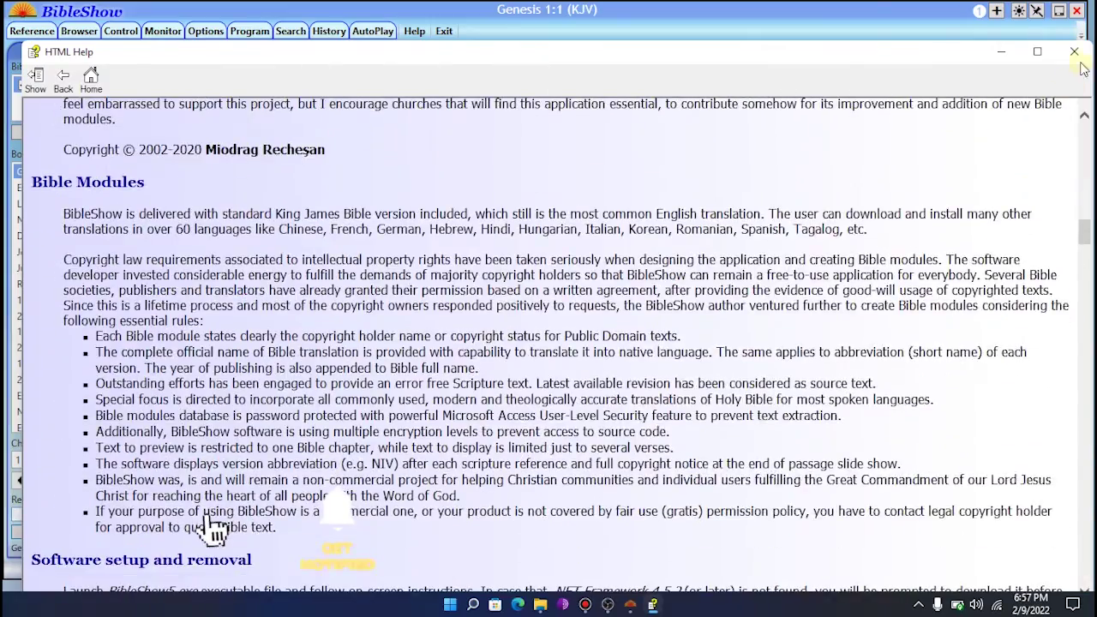
click(1076, 53)
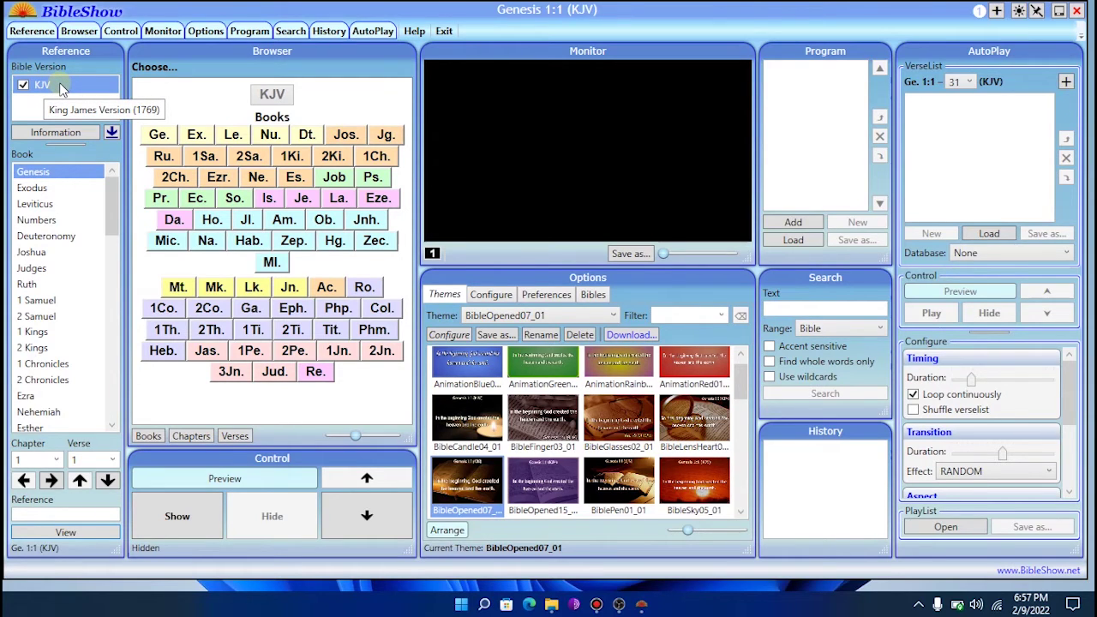
- Browse the book list and open Numbers chapter 12
click(31, 252)
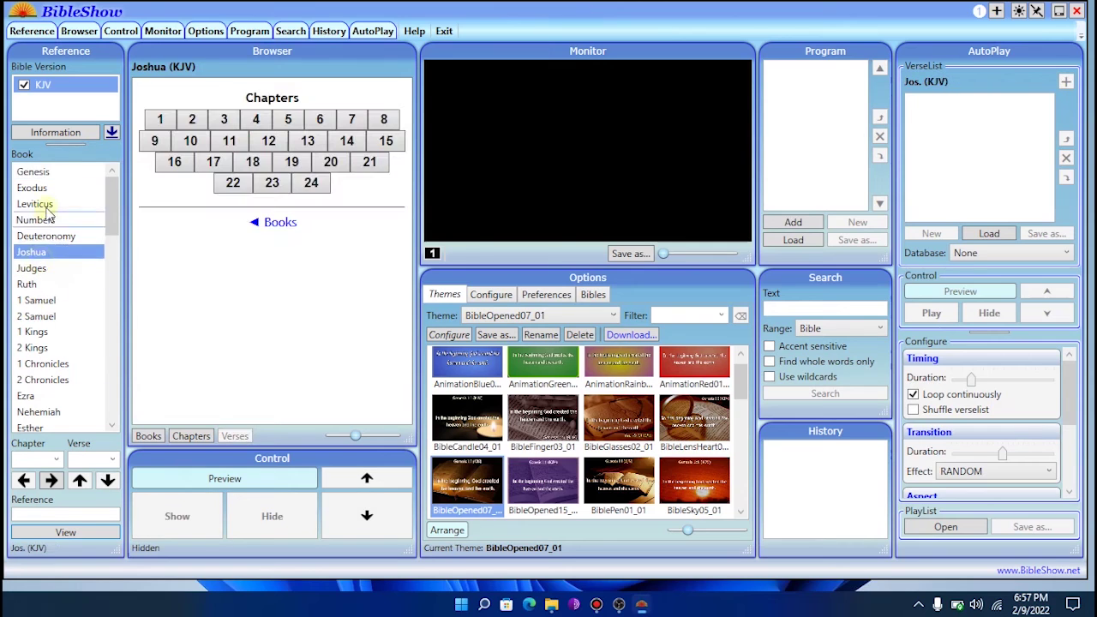
click(35, 204)
click(45, 236)
click(31, 267)
click(36, 220)
click(34, 252)
click(33, 219)
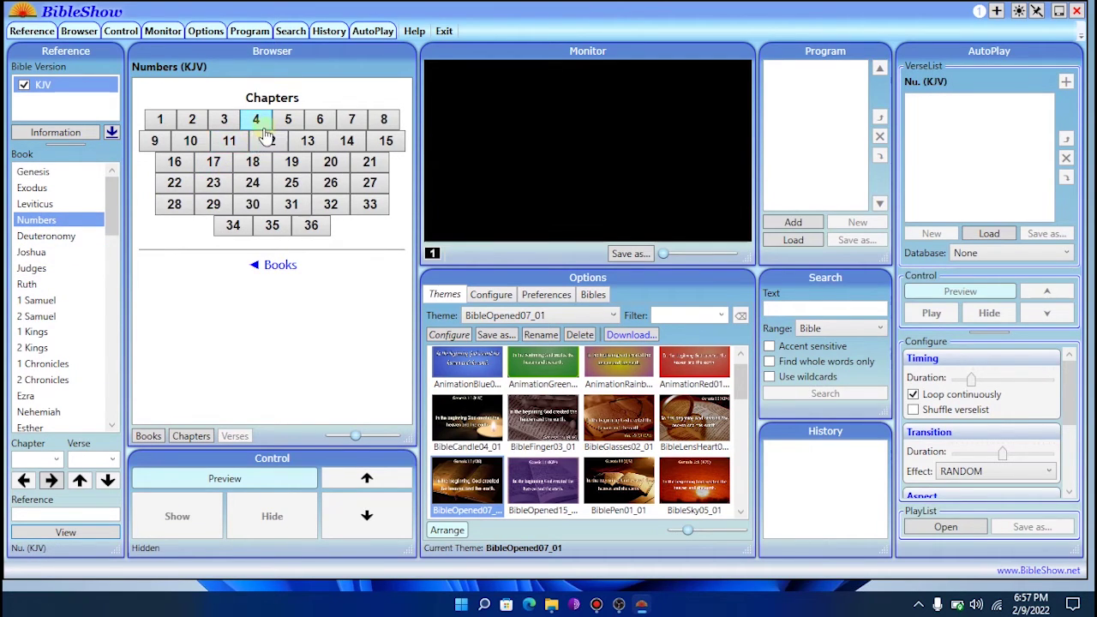
click(266, 144)
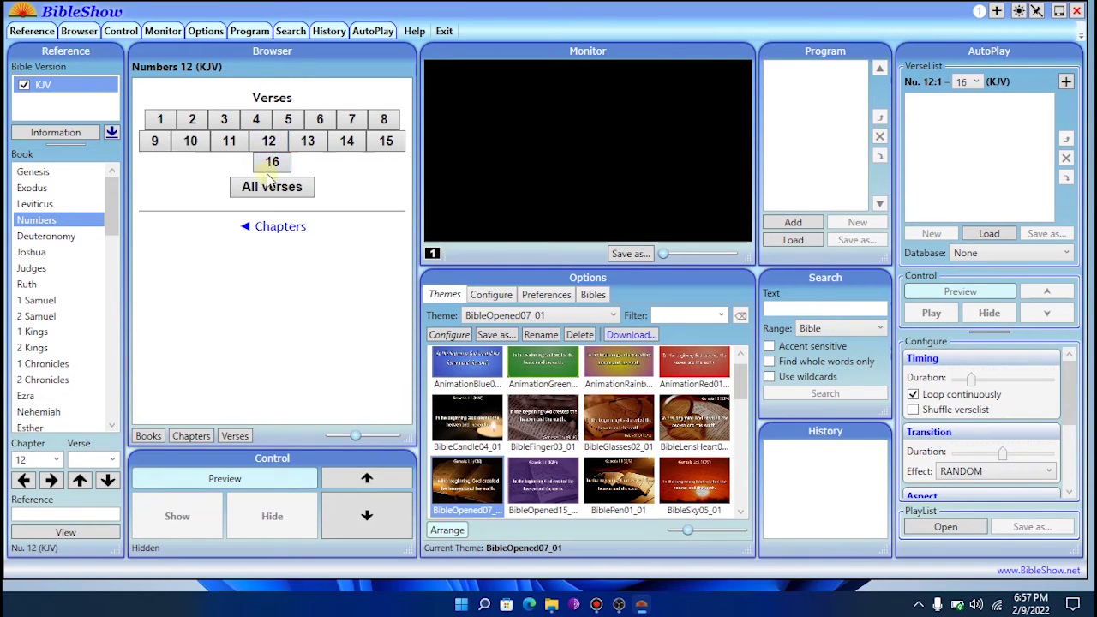
click(269, 144)
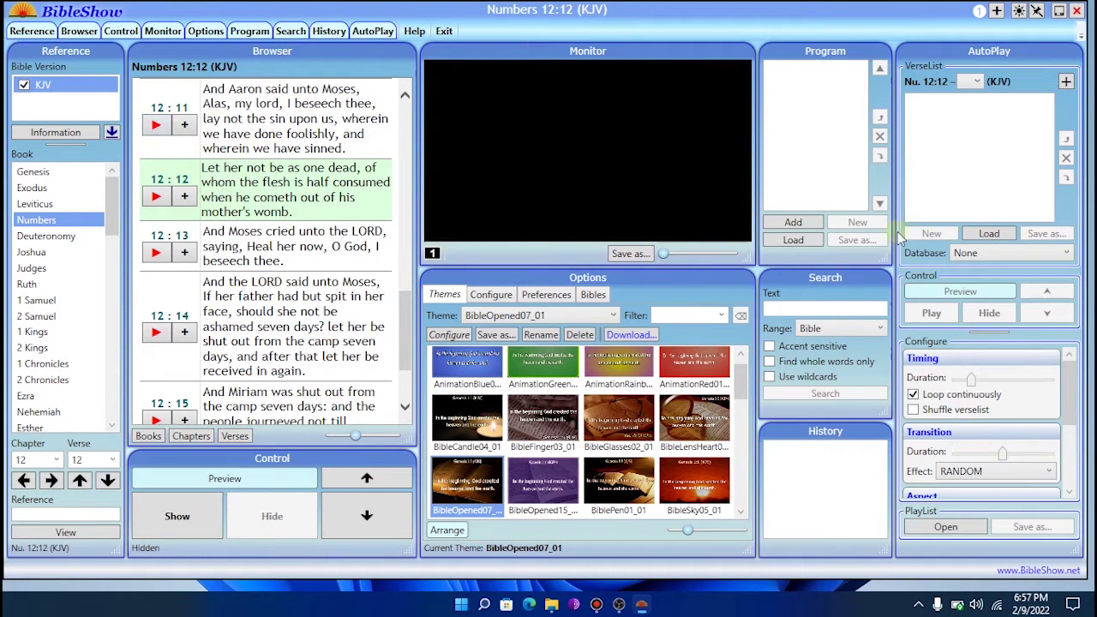
- Draw annotation arrows at verses 12:11–12:13, erase them, then display Numbers 12:11
key(ctrl+shift+2)
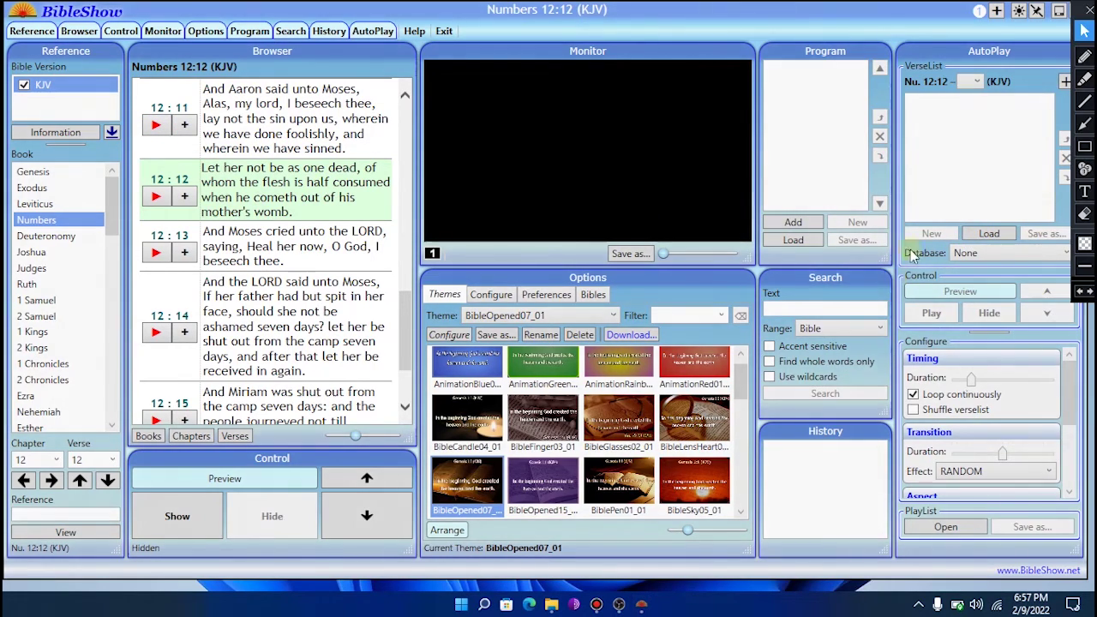
drag(268, 246, 156, 126)
mouse_move(239, 331)
mouse_down()
mouse_move(196, 229)
mouse_move(156, 197)
mouse_up()
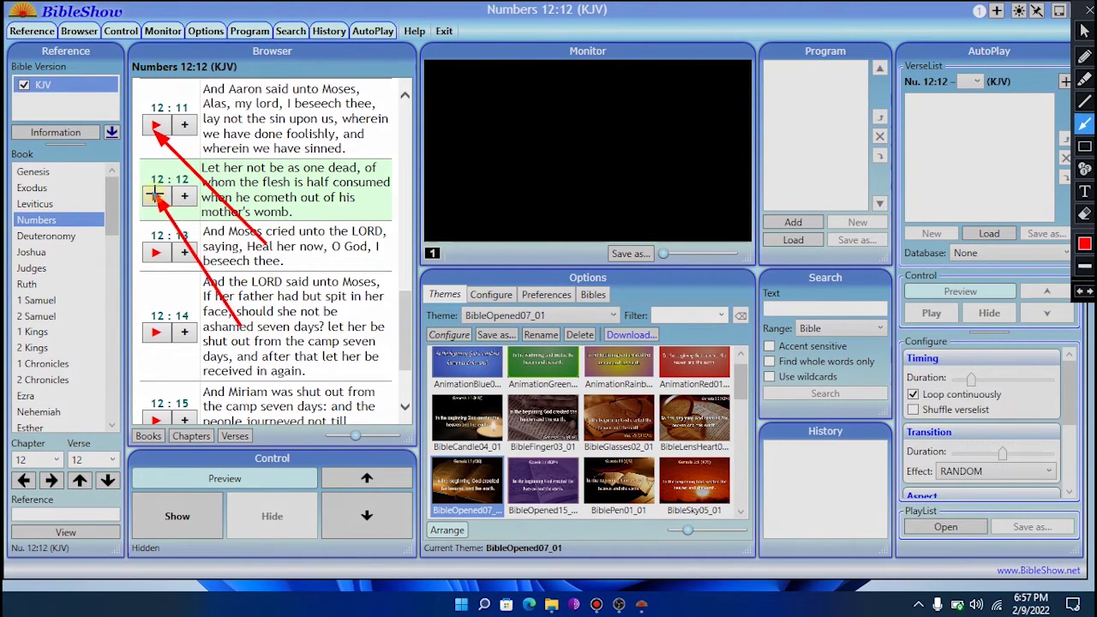
drag(252, 355, 167, 253)
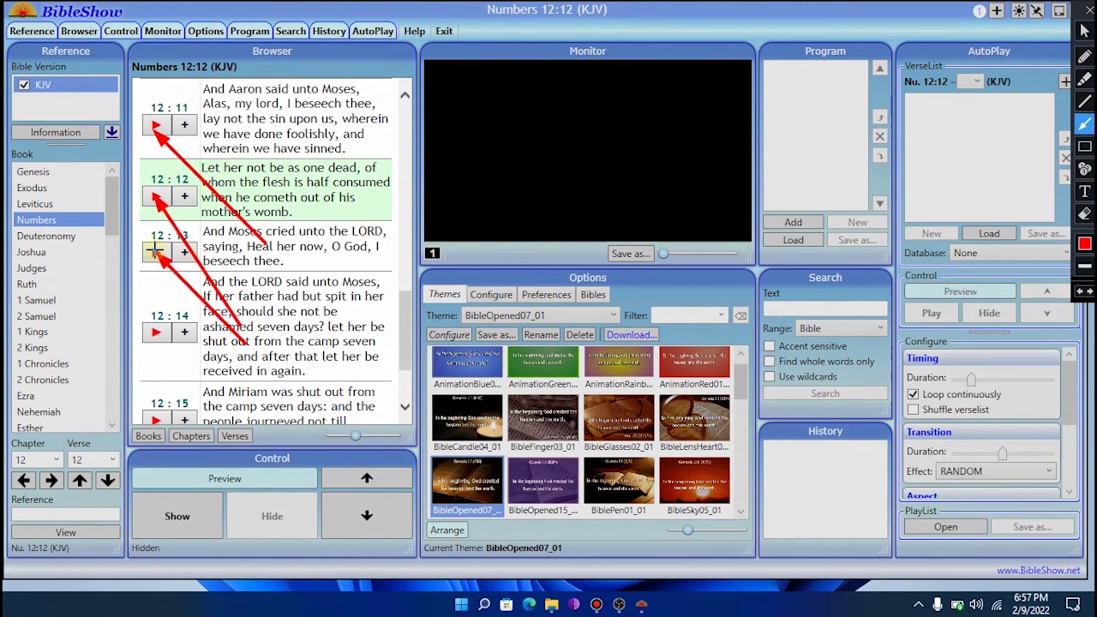
click(1085, 214)
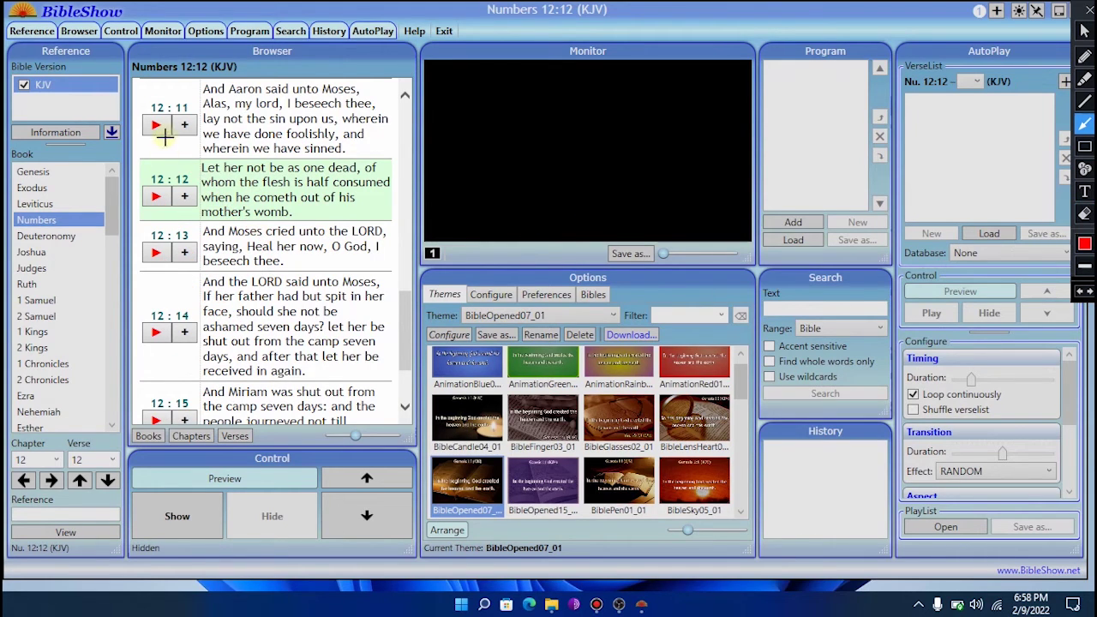
click(1084, 30)
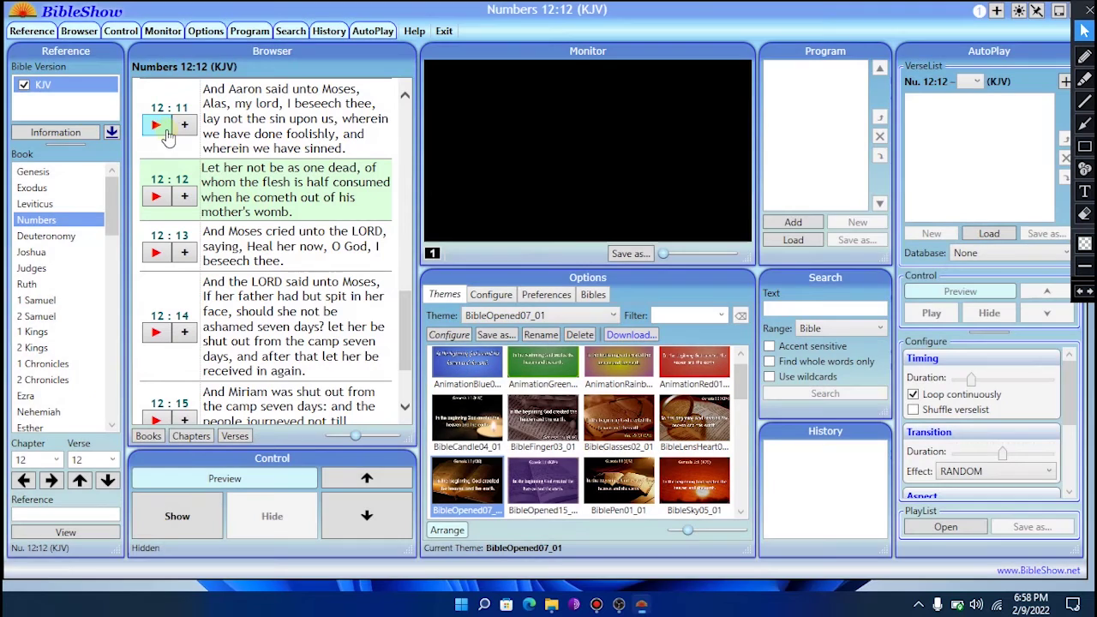
click(157, 126)
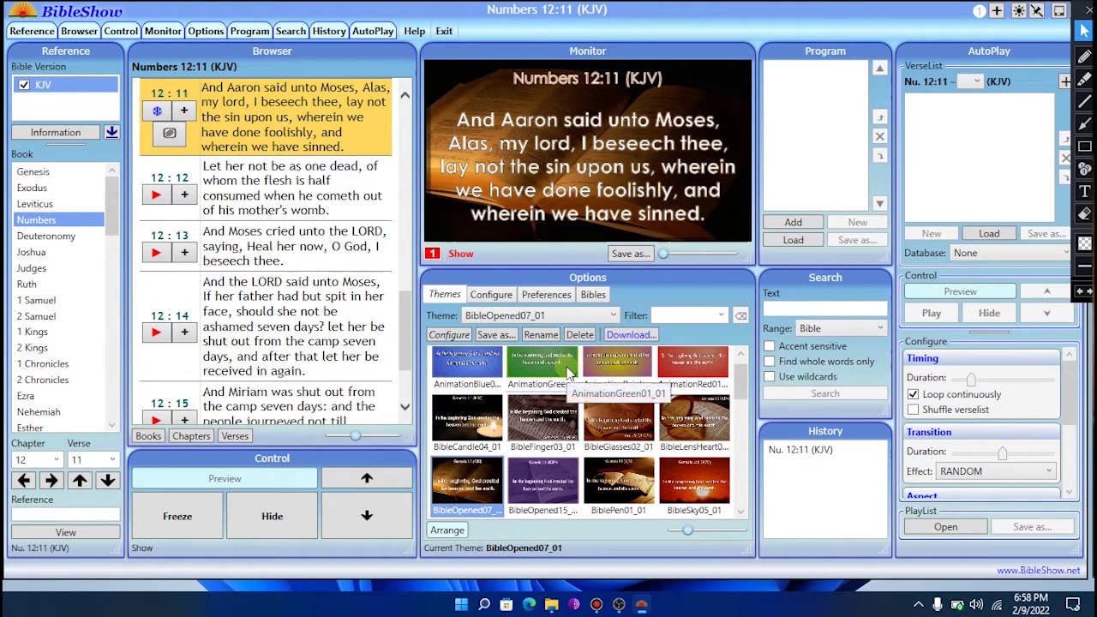
scroll(738, 369, up, 1)
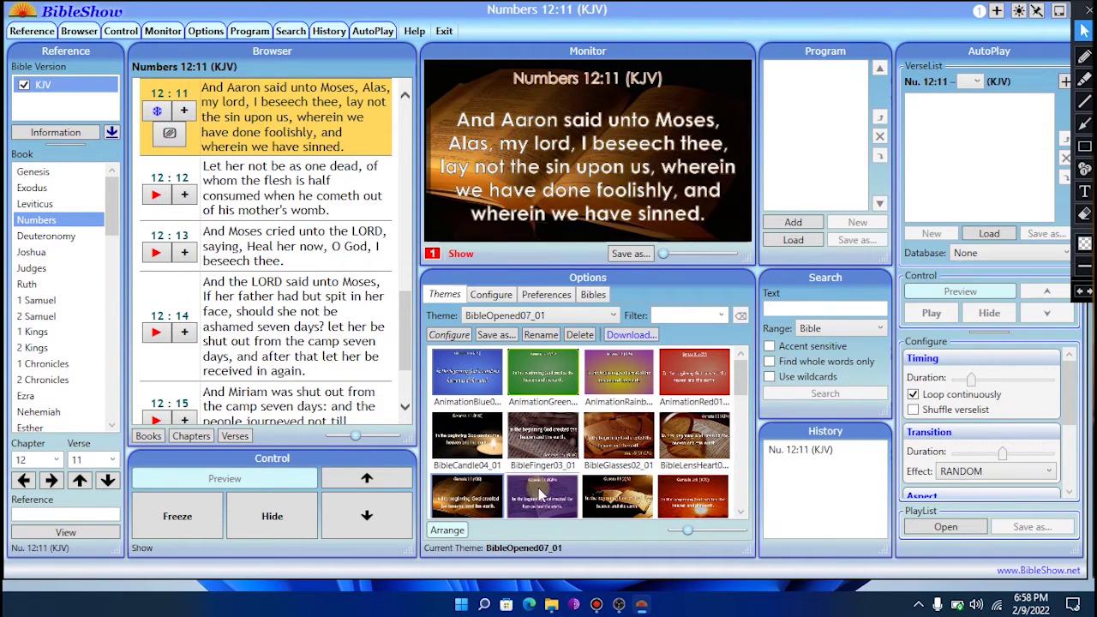
- Apply the BibleGlasses02_01 theme to the displayed Numbers 12:11 verse
click(619, 437)
drag(742, 377, 745, 386)
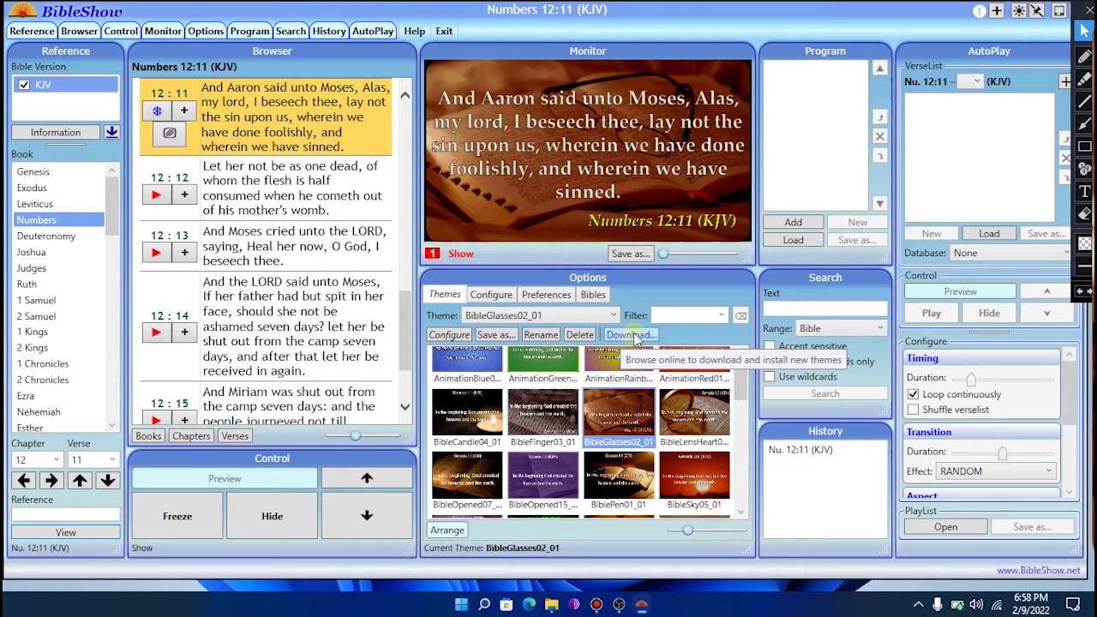
- Download and install the 25-theme Themes Collection 6 package (ThemesCollection06.exe)
click(629, 336)
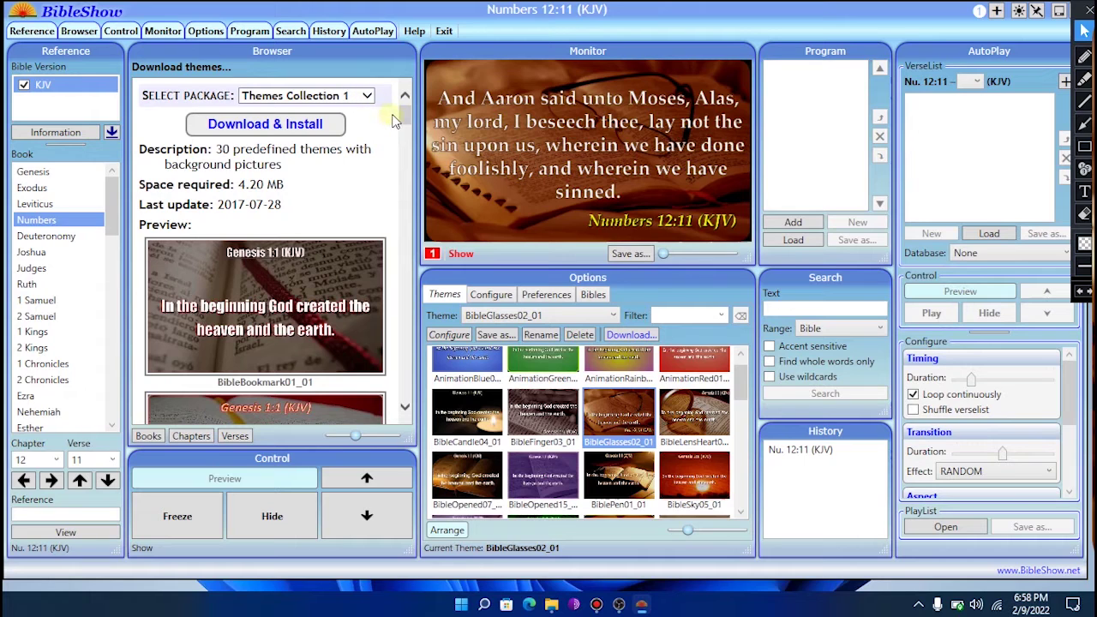
mouse_move(404, 120)
mouse_down()
mouse_move(427, 223)
mouse_move(411, 110)
mouse_up()
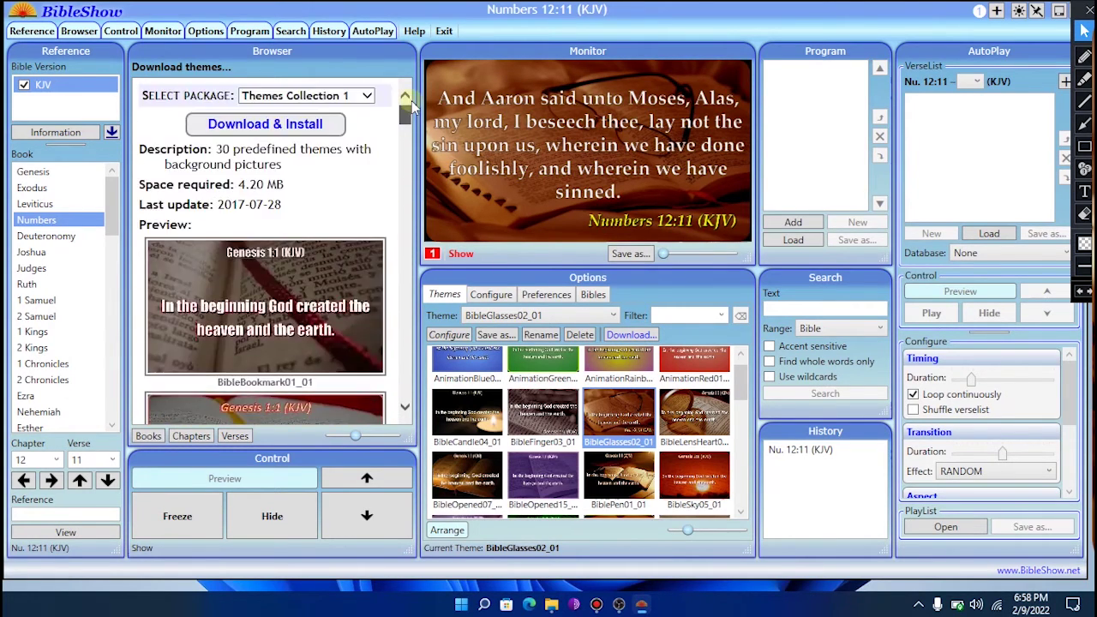
click(351, 96)
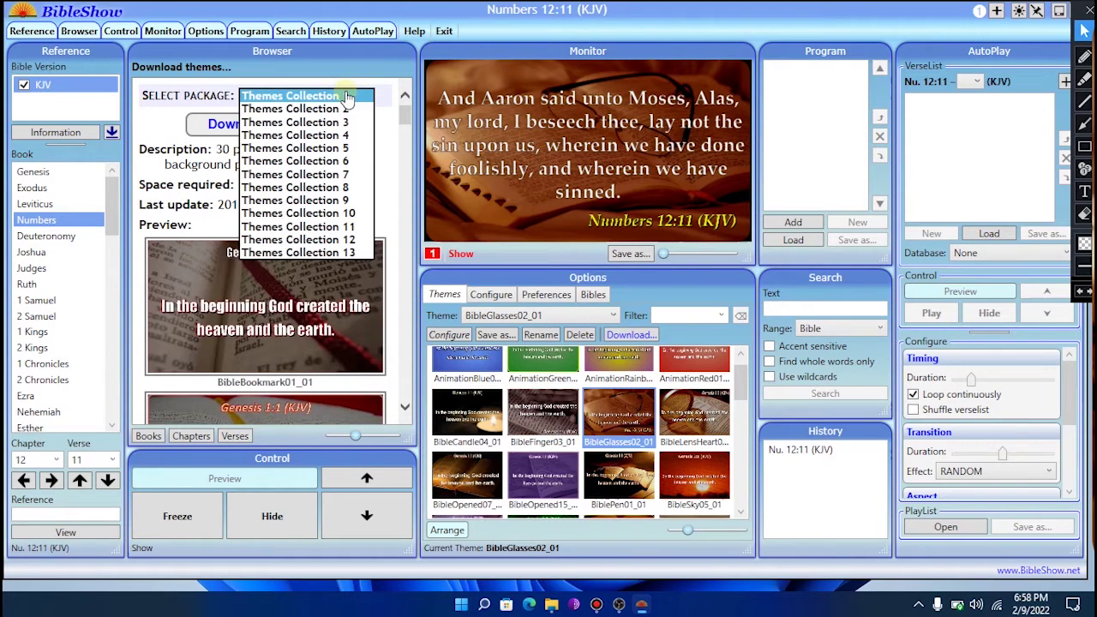
click(347, 97)
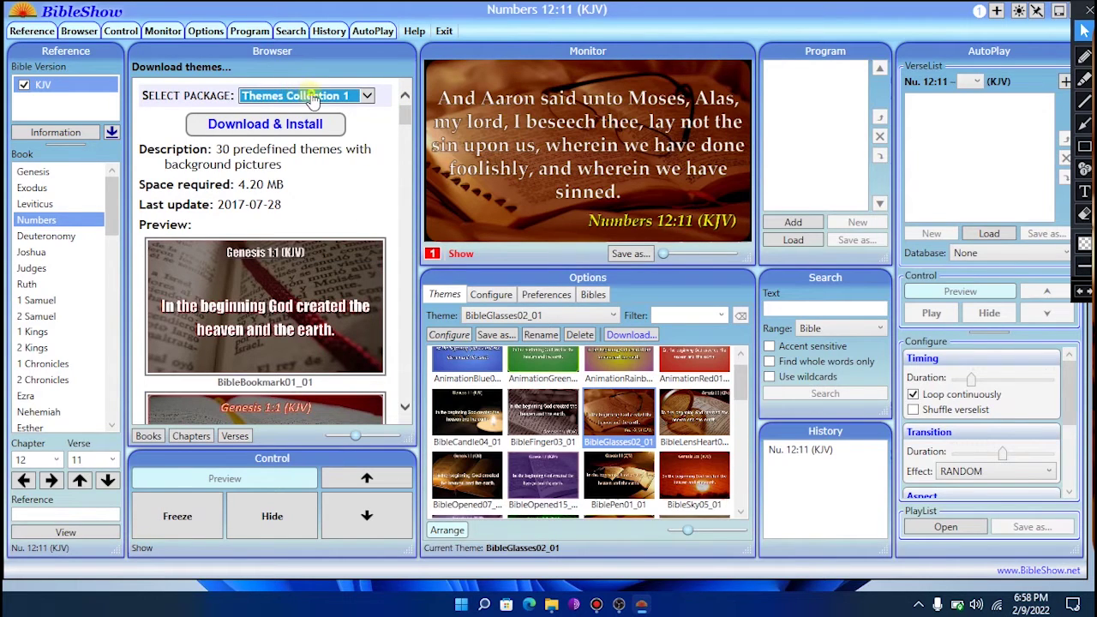
click(314, 98)
click(312, 96)
click(311, 96)
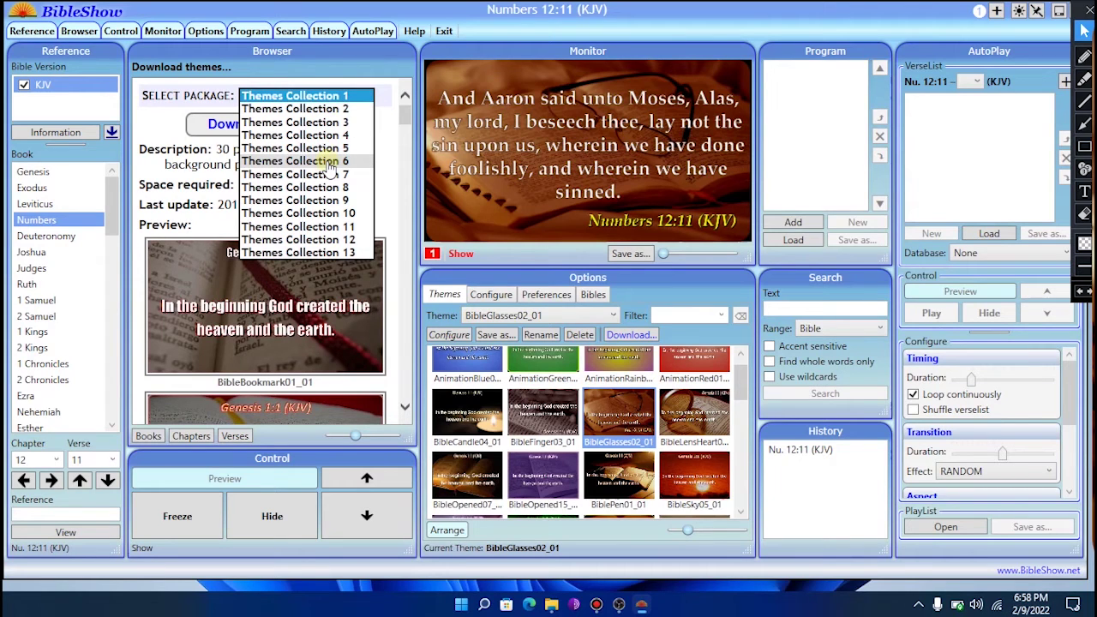
click(332, 163)
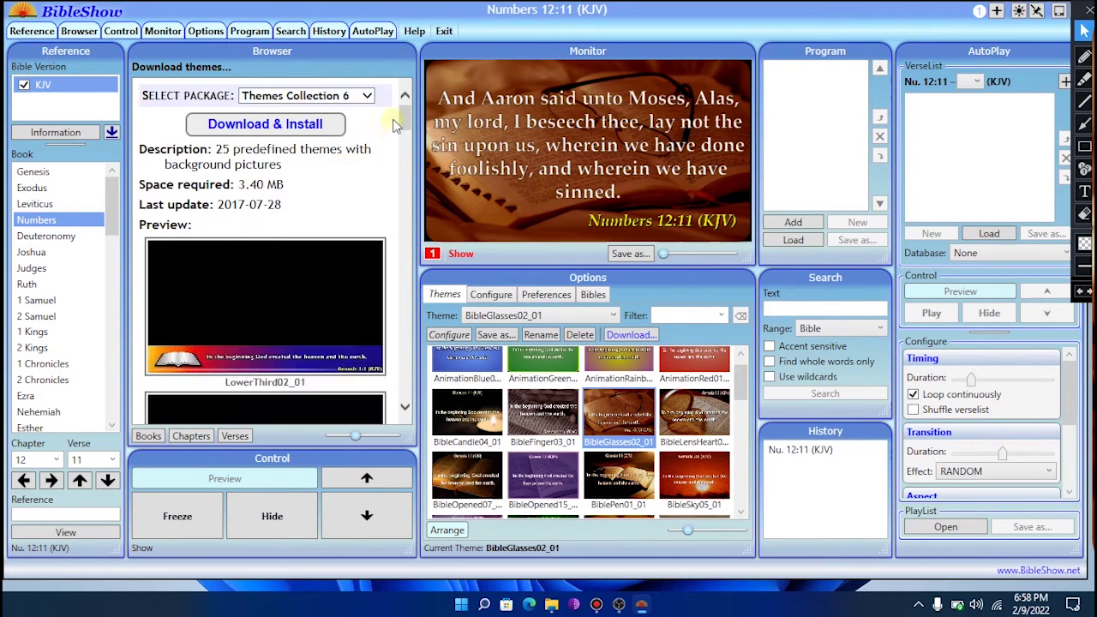
drag(408, 120, 383, 94)
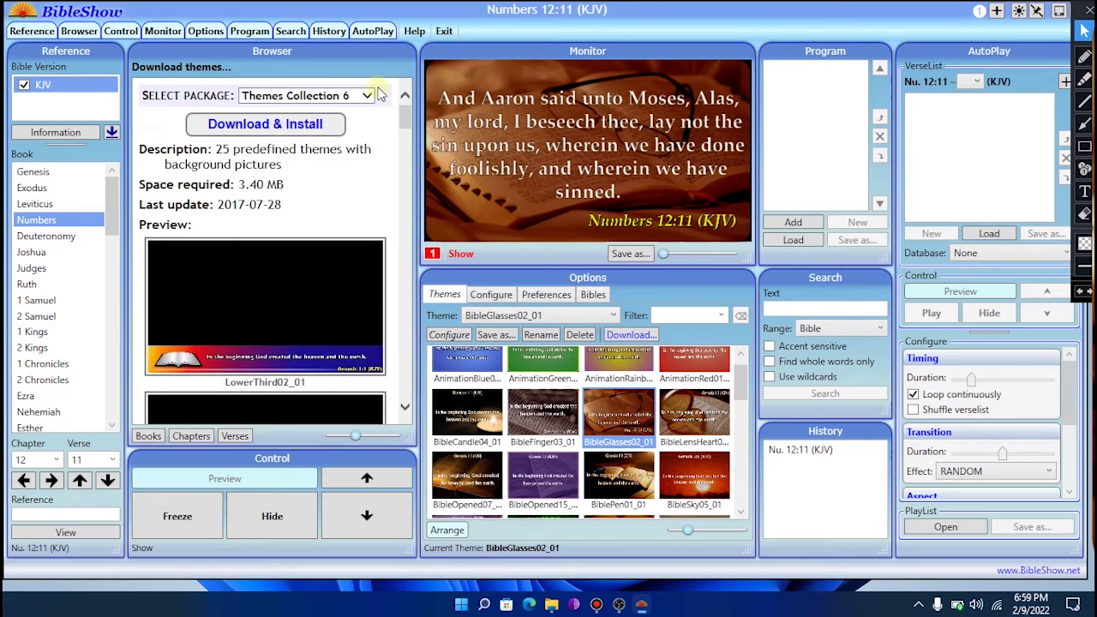
click(251, 127)
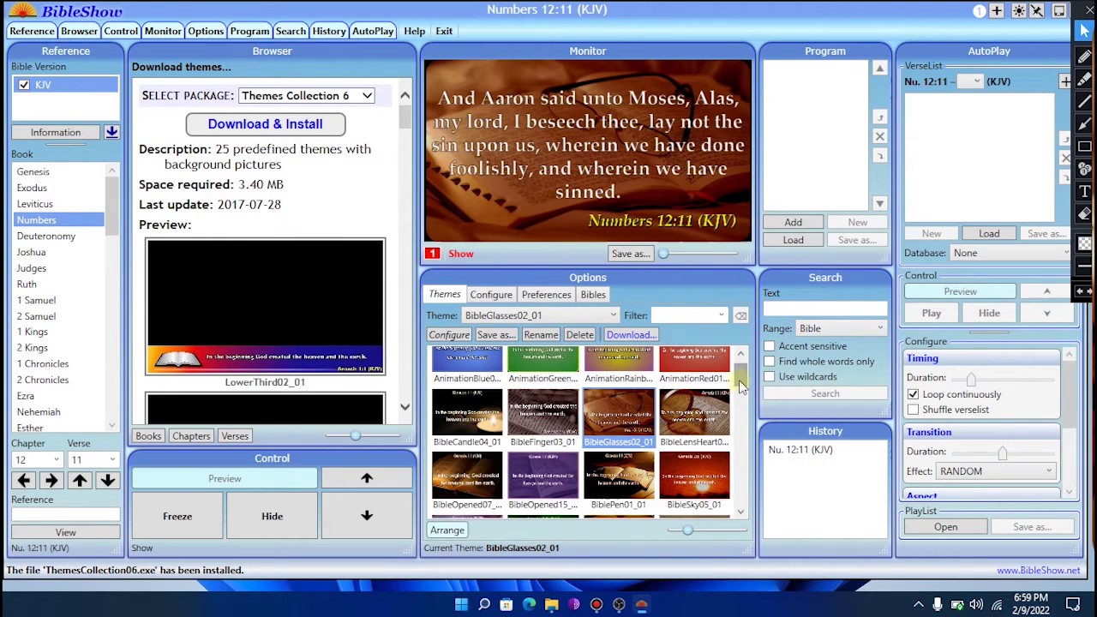
- Try several LowerThird themes on the verse and settle on the LowerThird10_01 cross theme
scroll(742, 391, down, 1)
scroll(742, 392, down, 5)
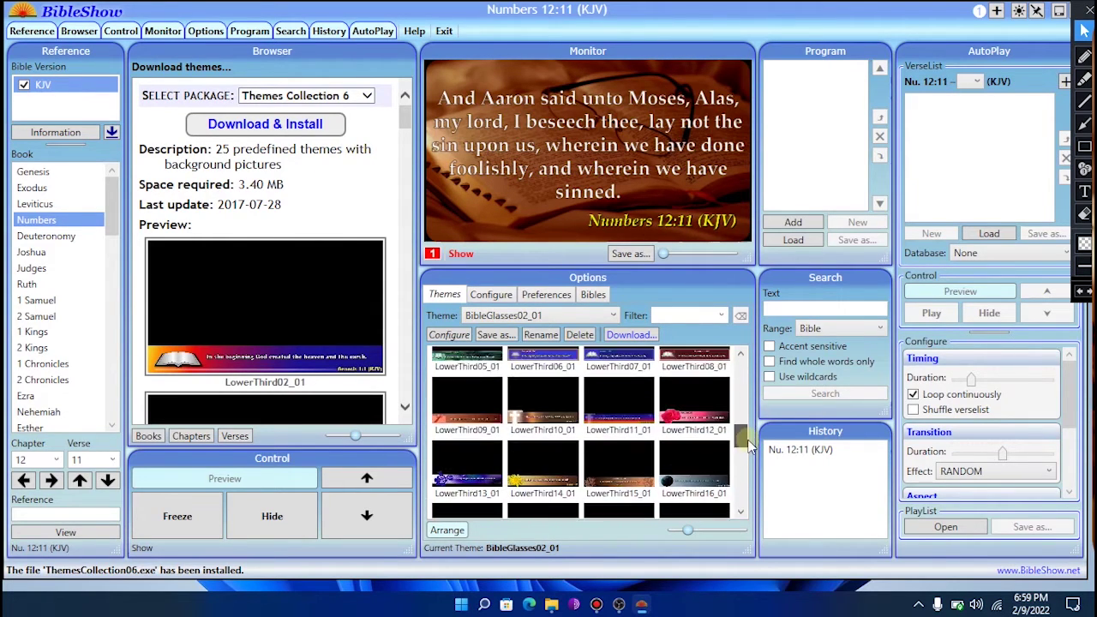
click(441, 472)
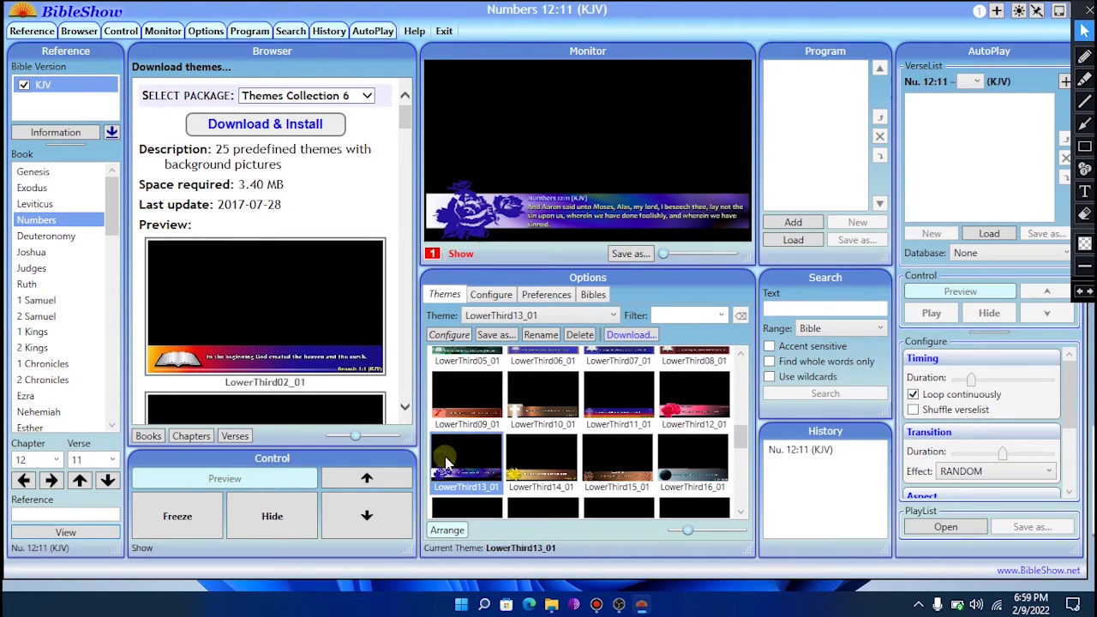
click(540, 403)
click(621, 399)
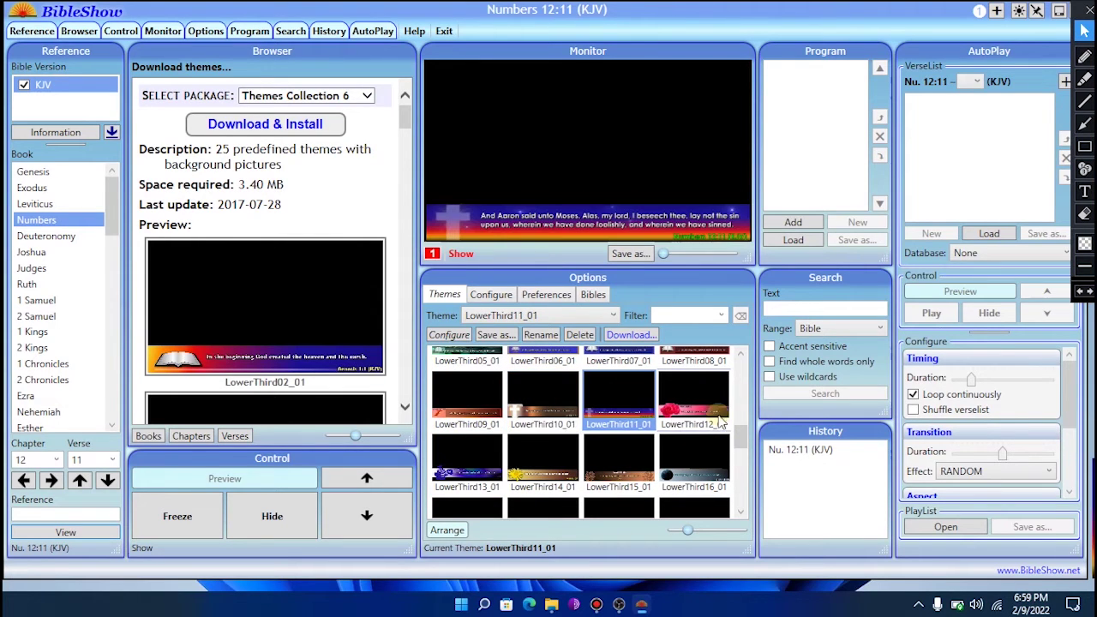
click(685, 390)
click(615, 463)
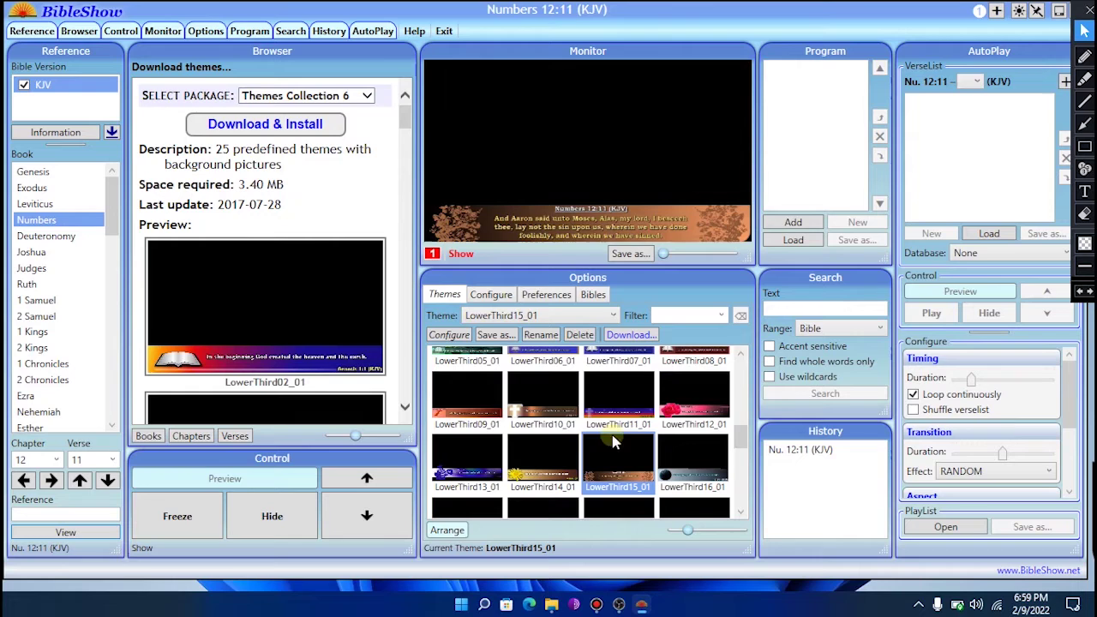
click(535, 389)
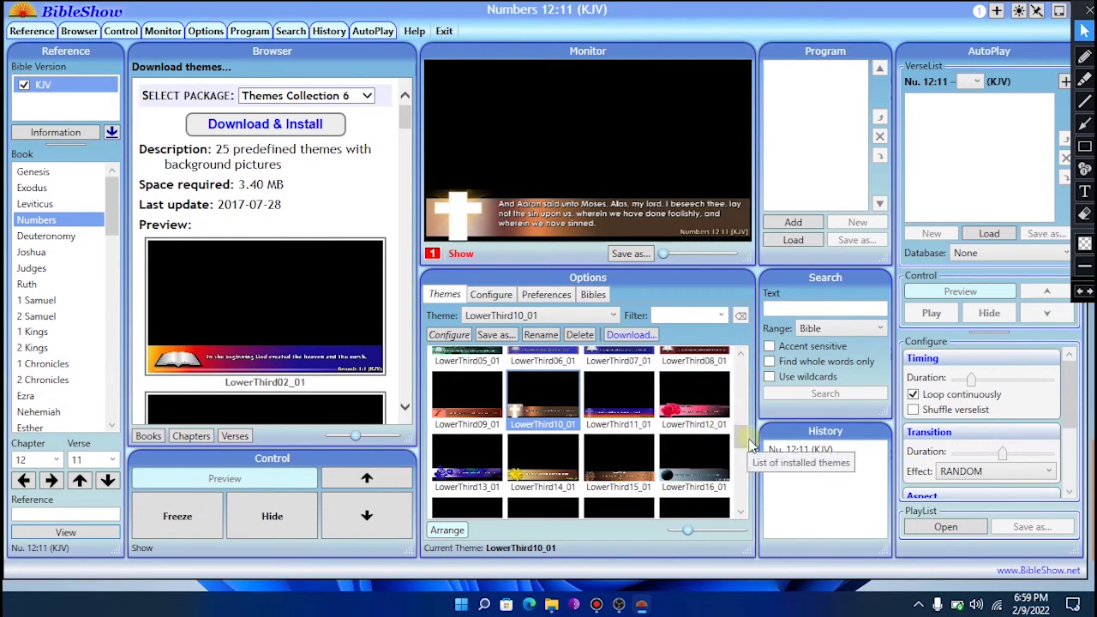
scroll(741, 439, up, 1)
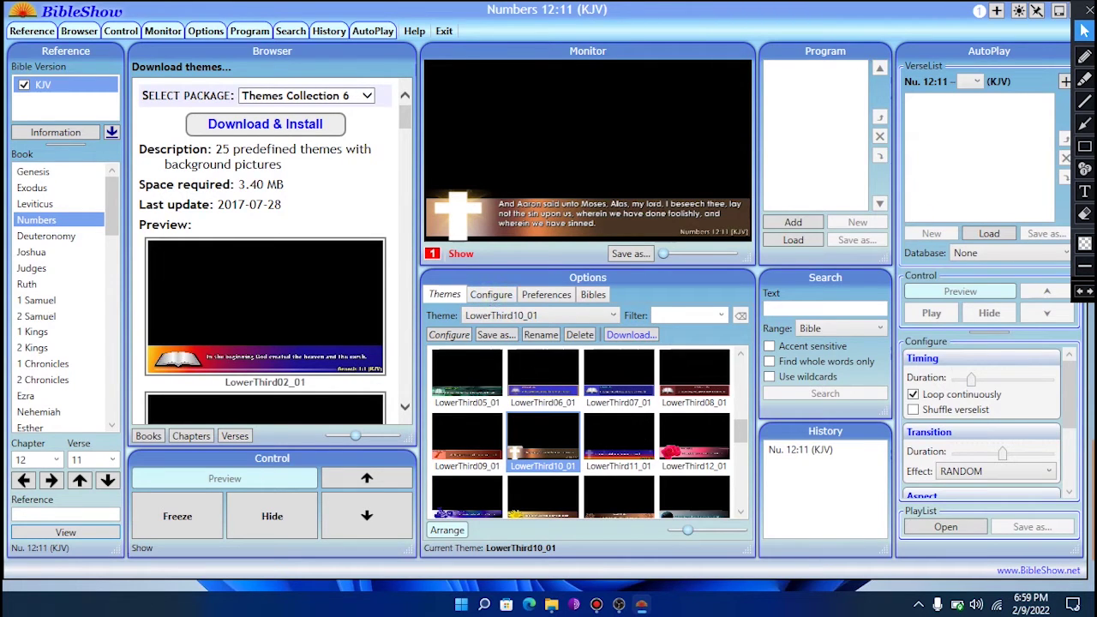
- Draw and erase a screen annotation, then bring up the Configure output settings
click(1084, 123)
drag(459, 454, 490, 293)
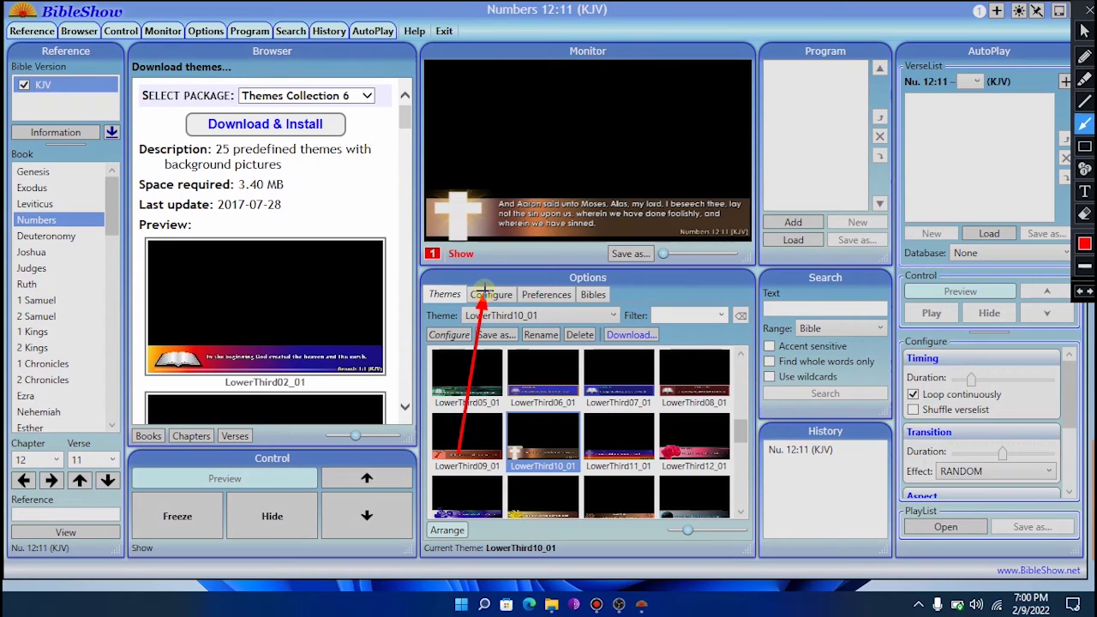
click(1084, 213)
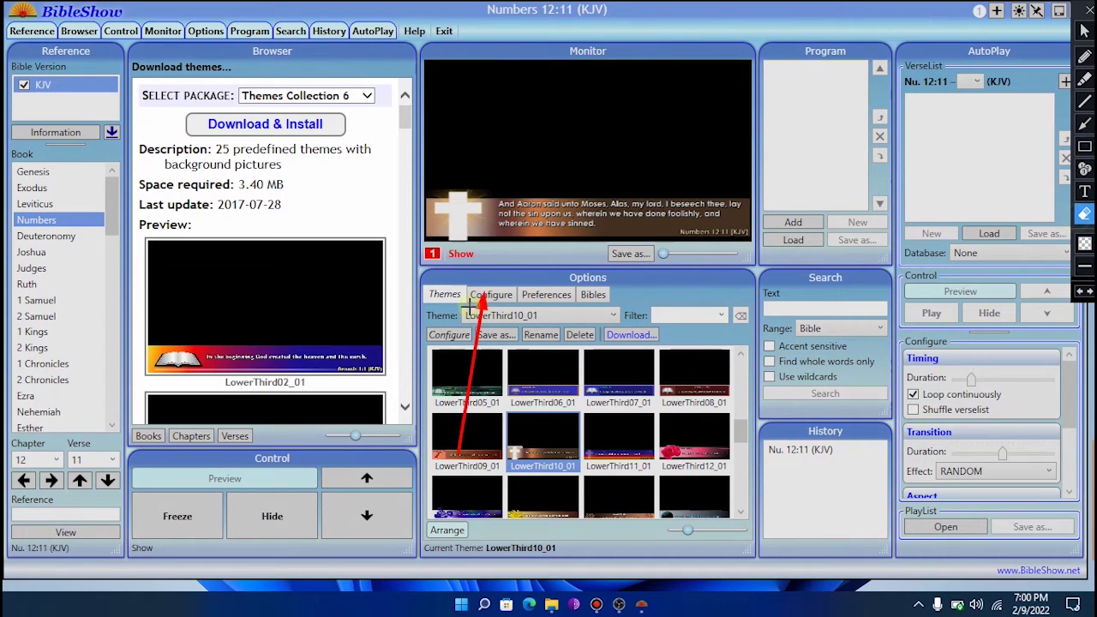
mouse_move(380, 245)
mouse_down()
mouse_move(588, 450)
mouse_move(598, 485)
mouse_up()
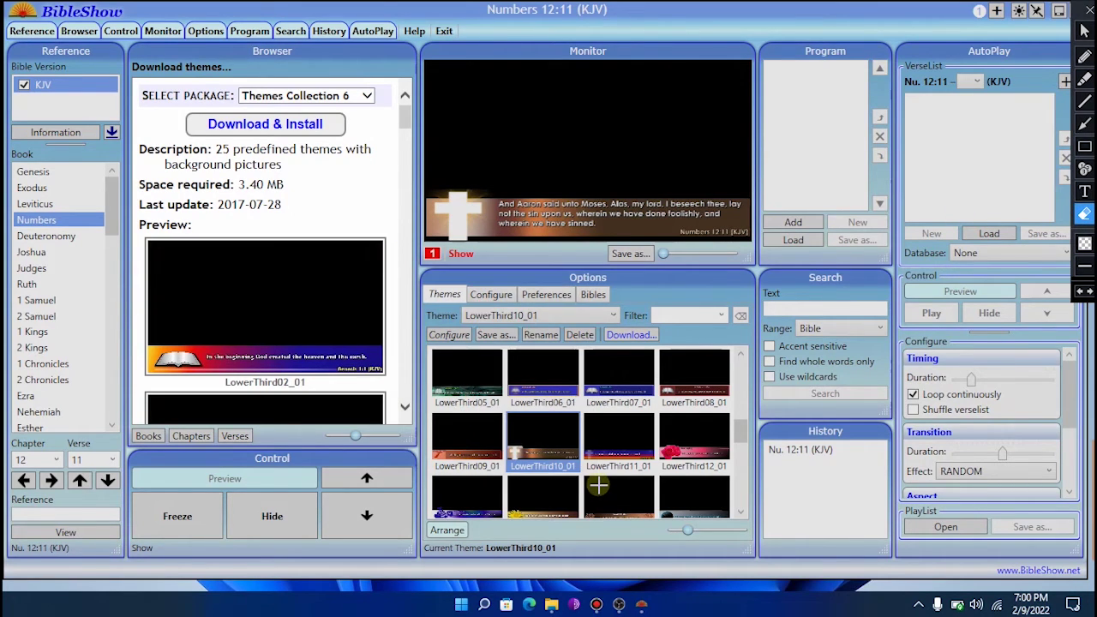
click(1084, 30)
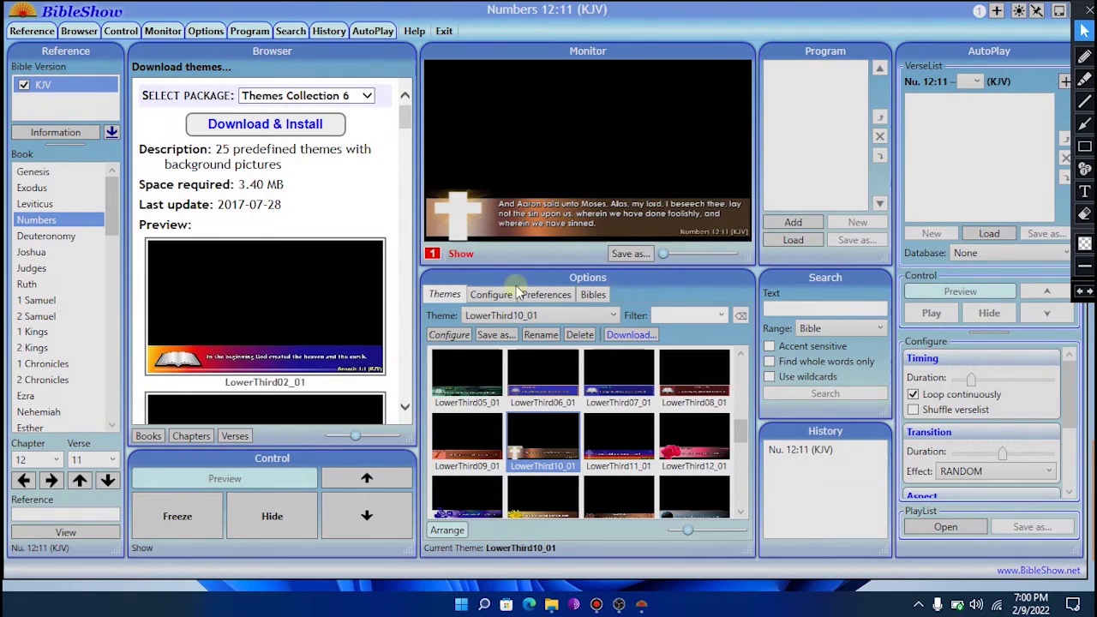
click(484, 295)
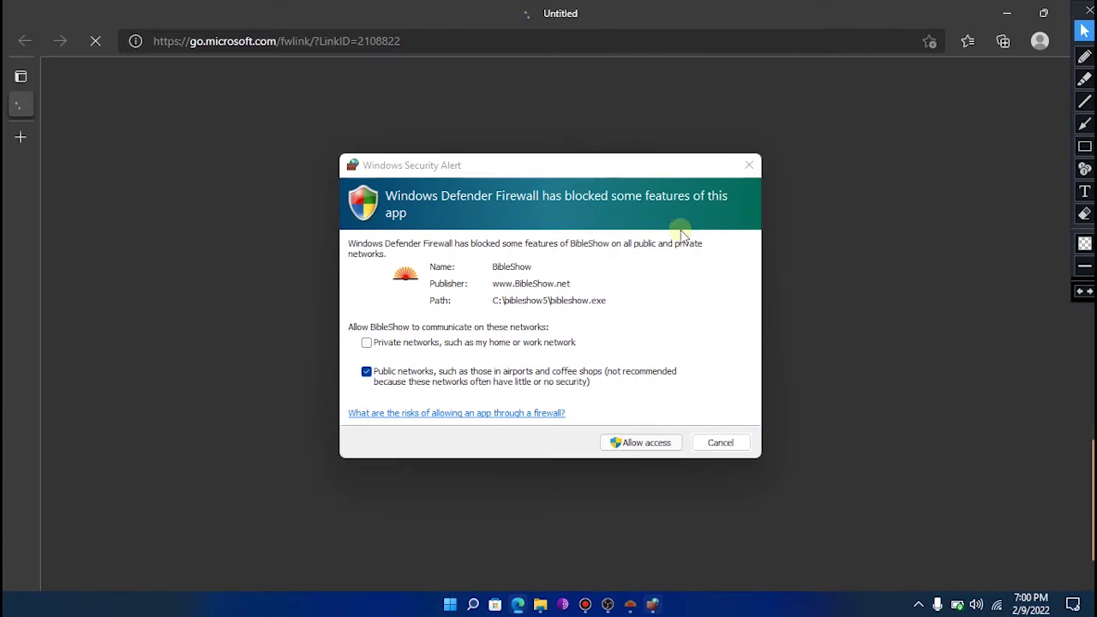
- Close the popped-up Edge window and allow BibleShow through Windows Defender Firewall
click(1083, 9)
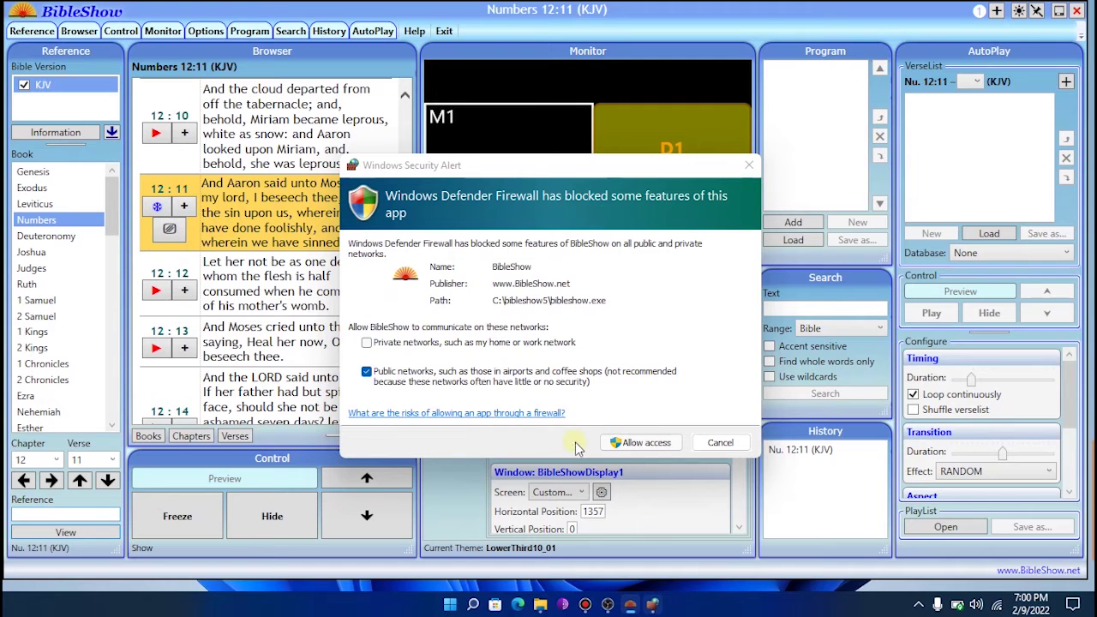
click(634, 448)
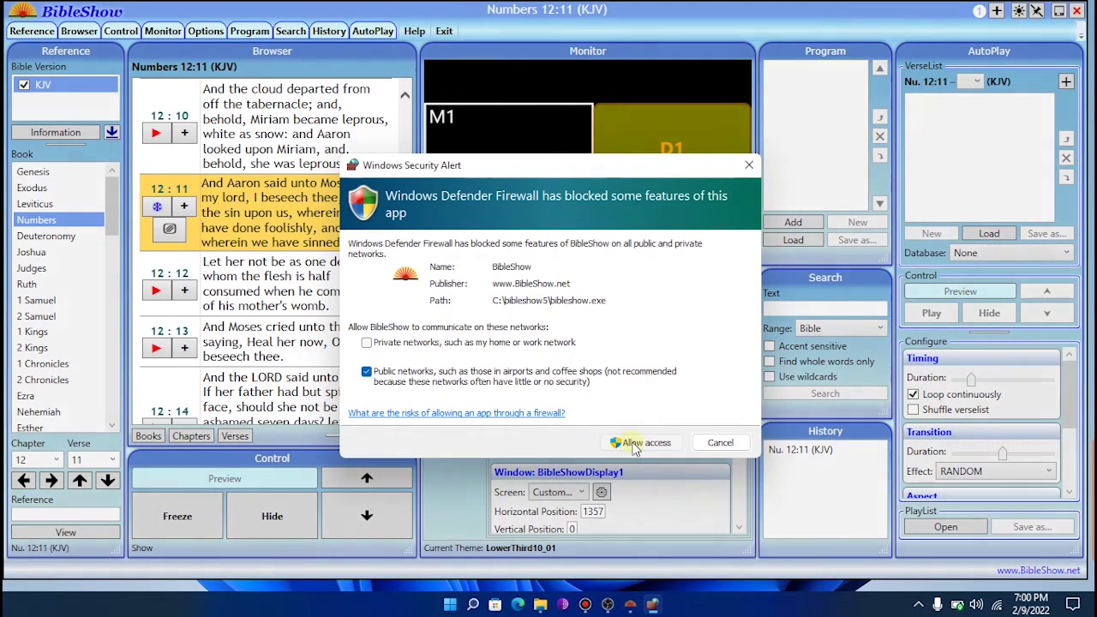
click(634, 447)
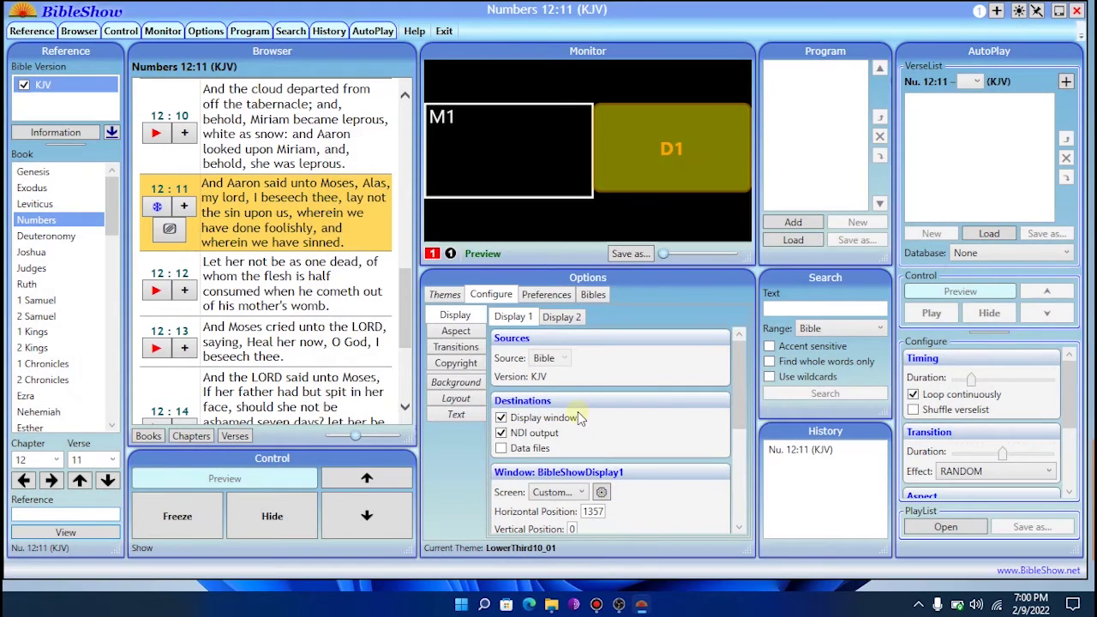
- Turn off Display 1's Display window, keeping NDI output on, then show the Aspect settings
click(501, 418)
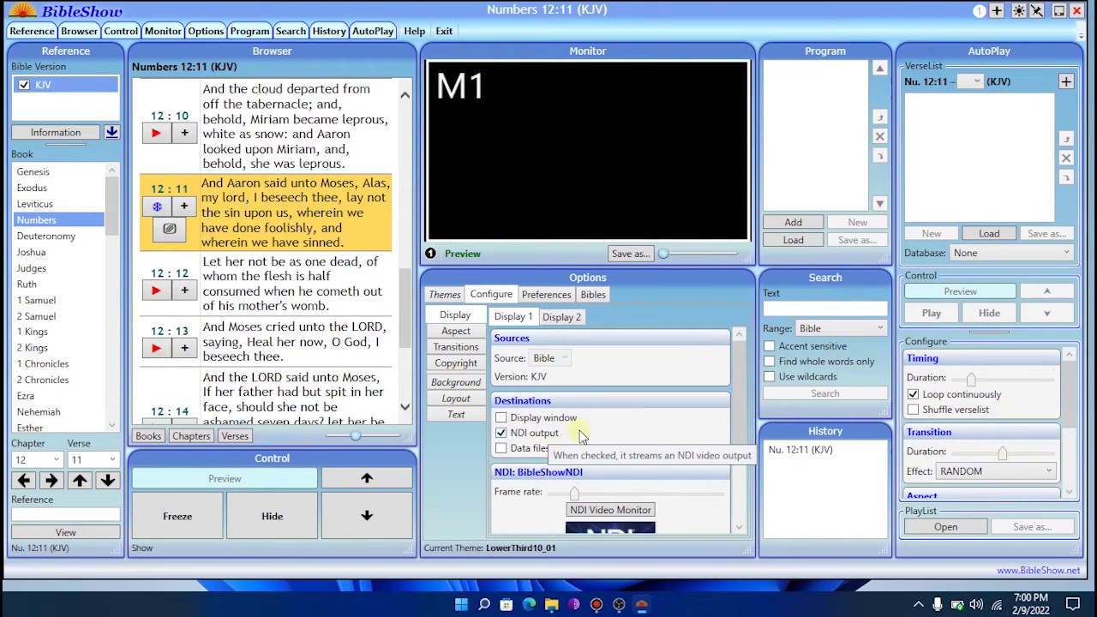
scroll(563, 408, down, 1)
scroll(563, 408, down, 2)
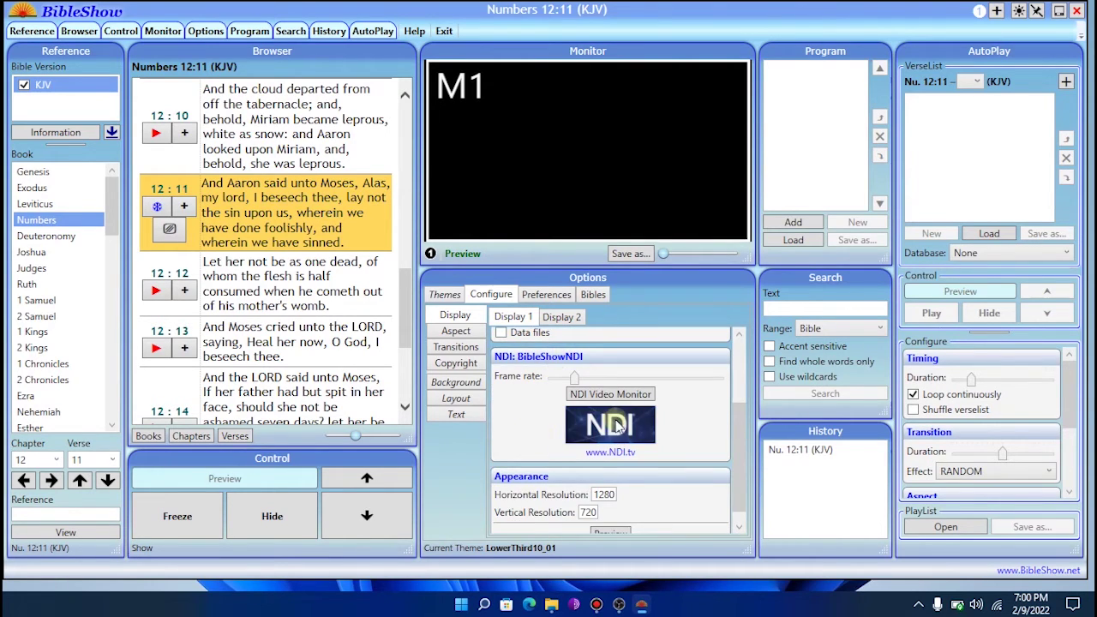
scroll(523, 389, up, 2)
scroll(546, 383, up, 1)
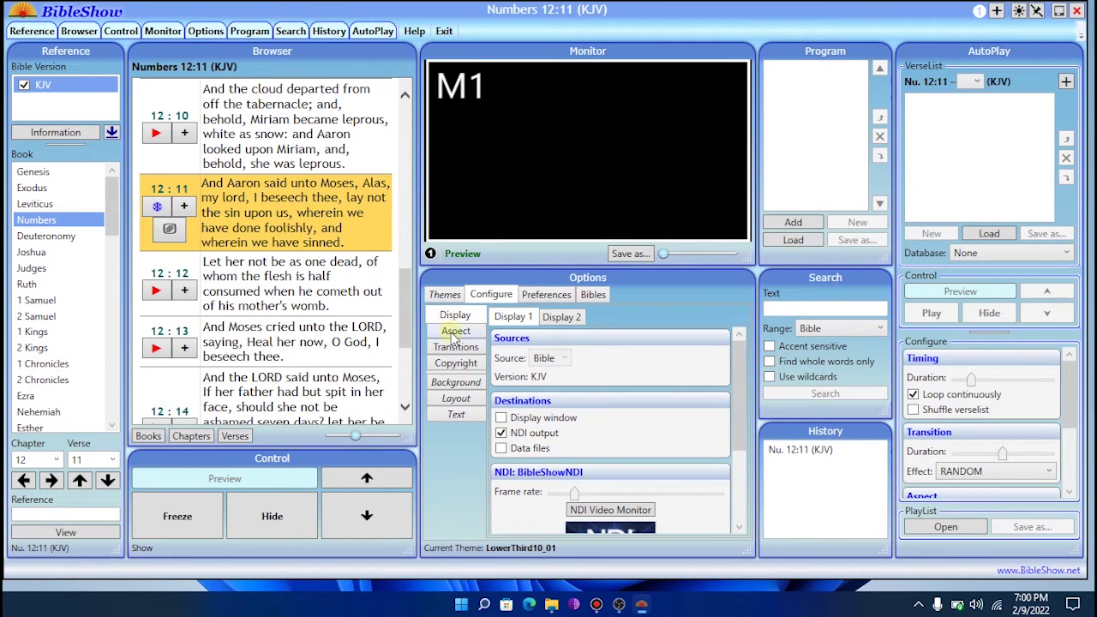
click(455, 332)
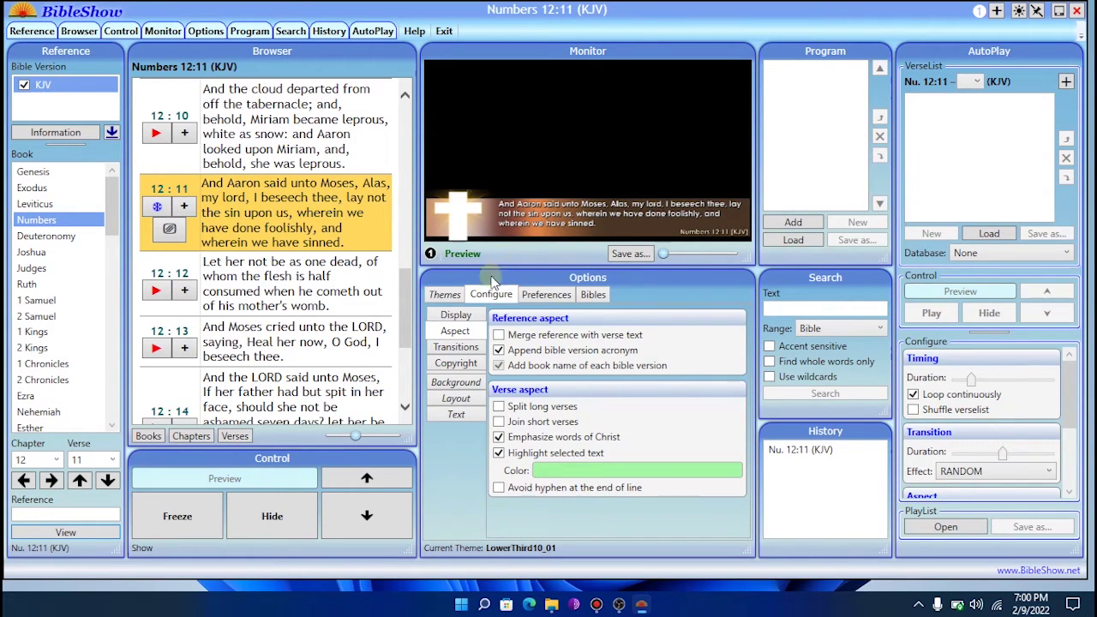
- Keep the LowerThird10_01 theme, put Numbers 12:12 on the output, and switch to OBS Studio
click(445, 296)
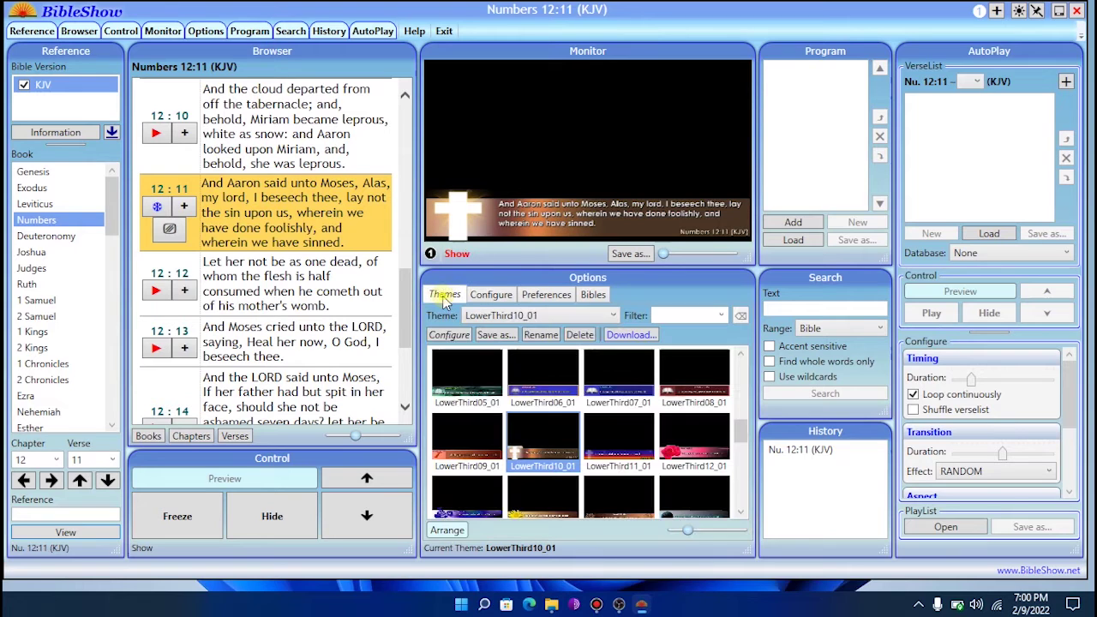
click(543, 372)
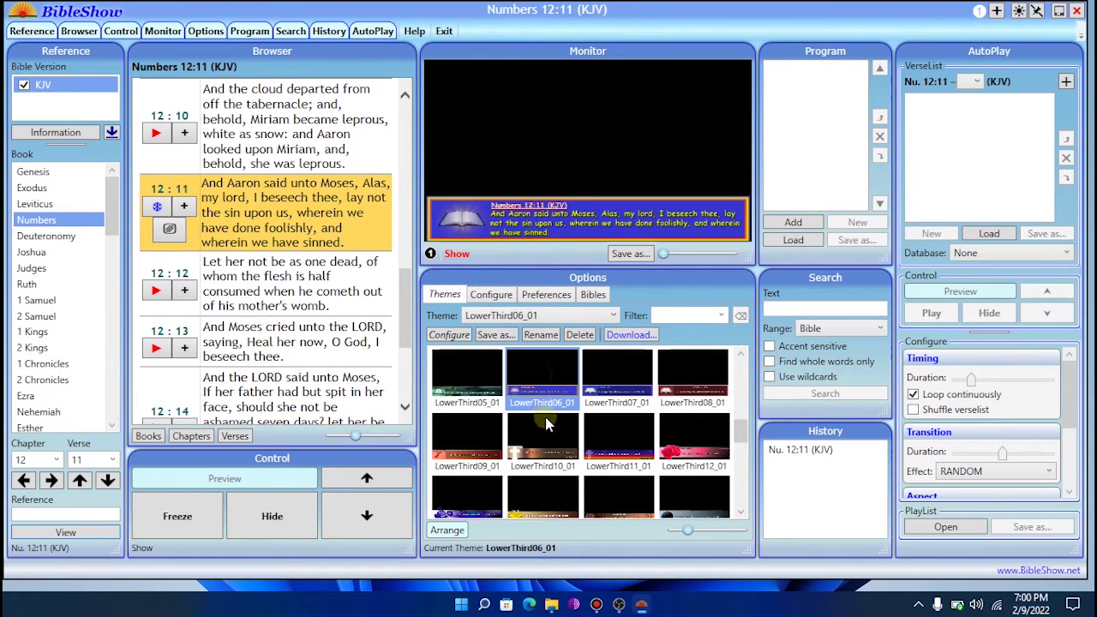
click(615, 377)
click(550, 424)
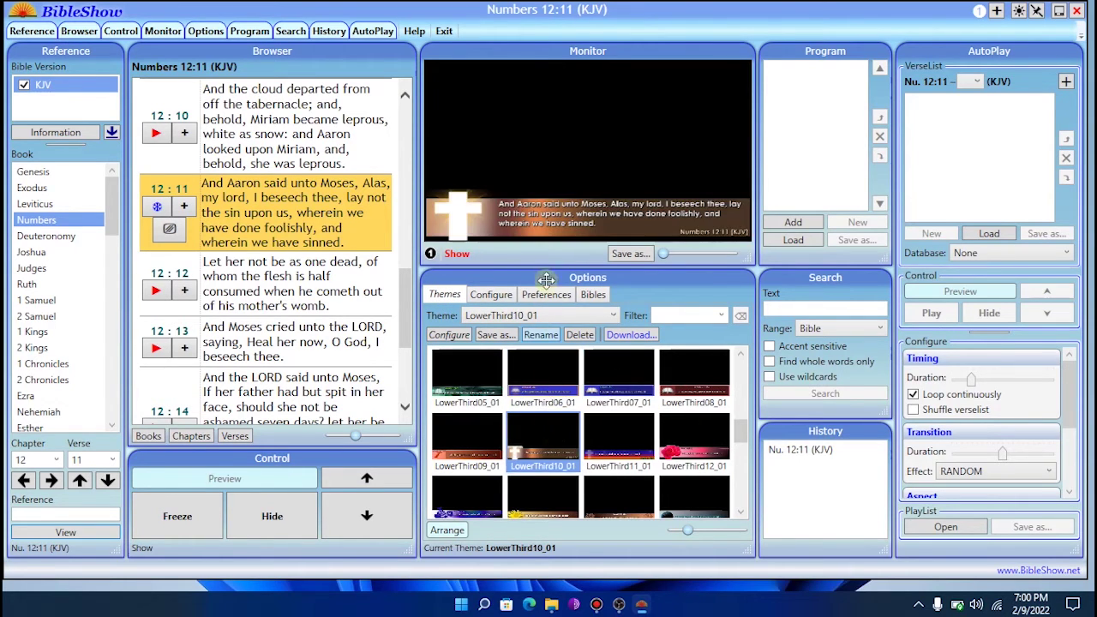
click(156, 289)
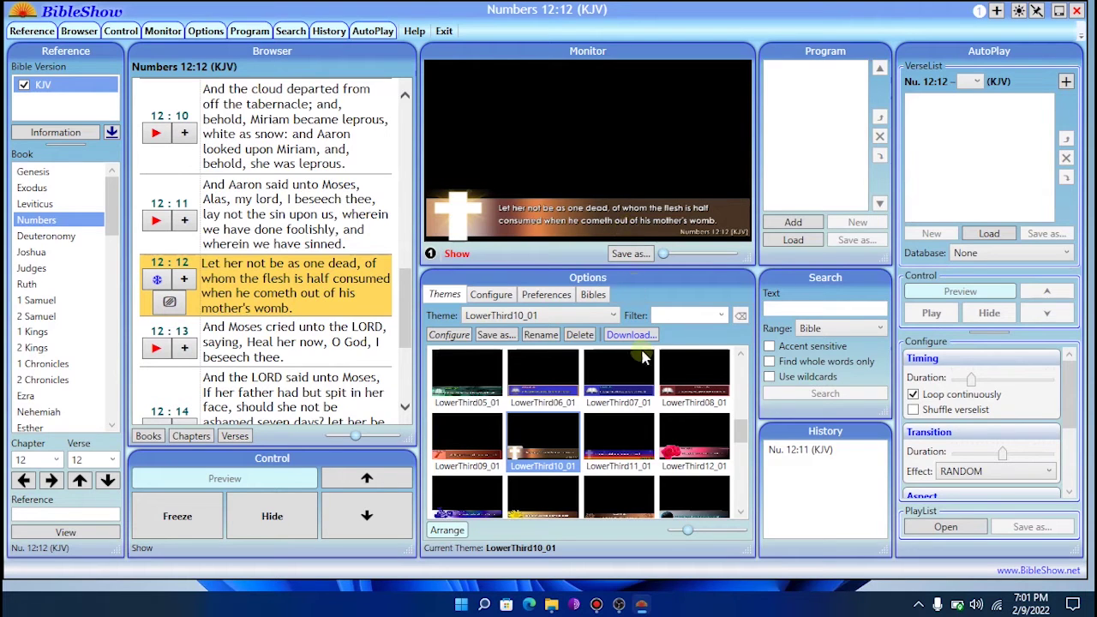
click(618, 605)
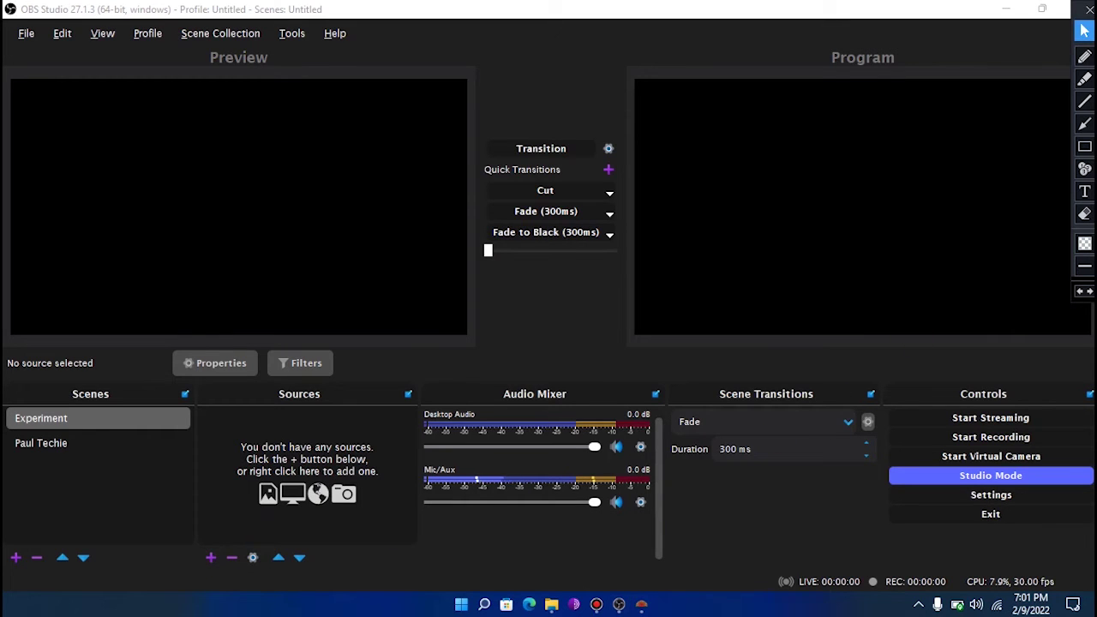
- Draw and erase an annotation arrow by Sources, then bring up the add-source menu
click(1085, 125)
drag(137, 589, 215, 559)
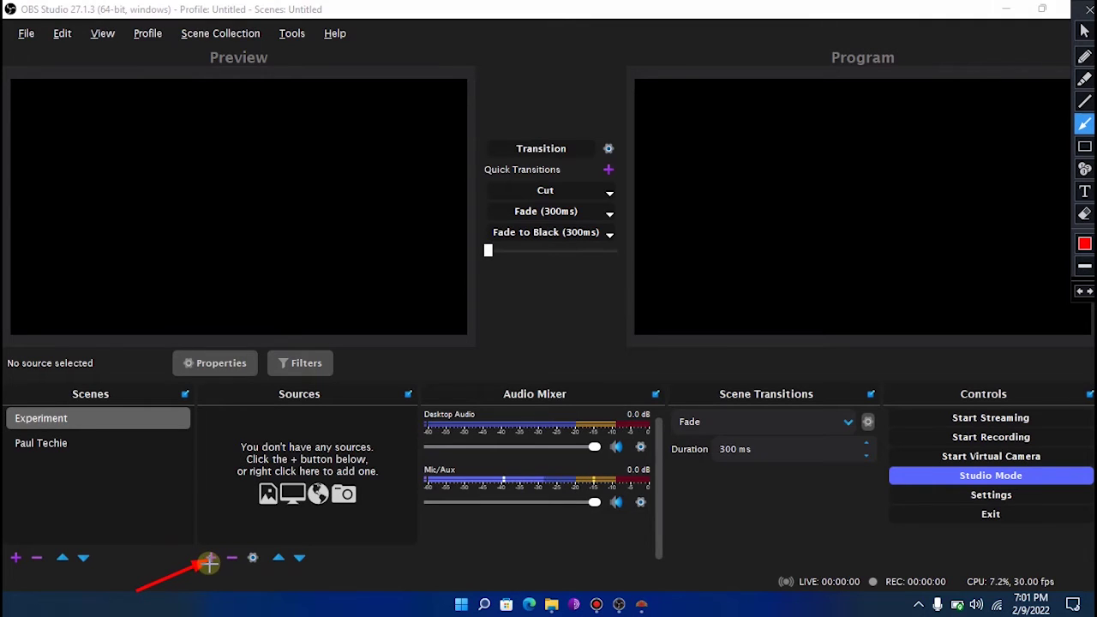
click(1084, 213)
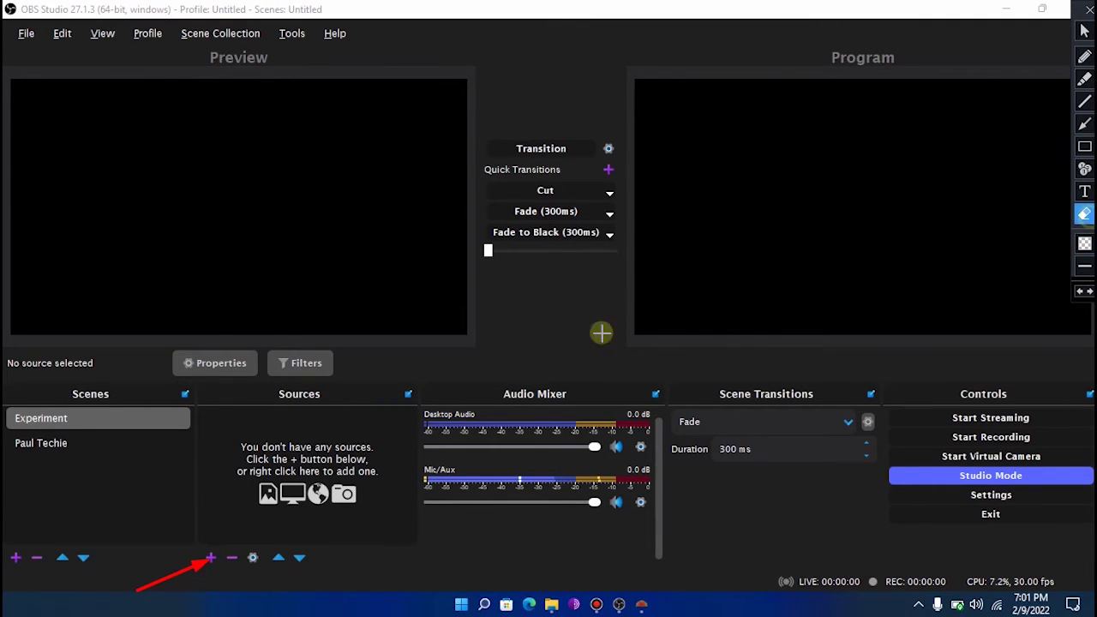
click(182, 550)
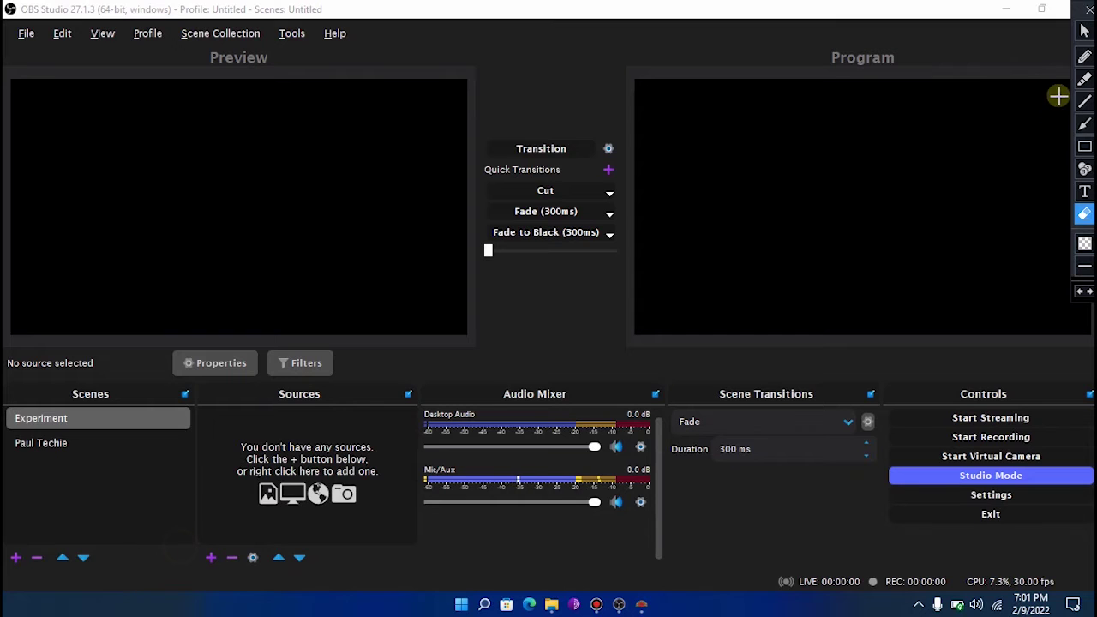
click(1084, 30)
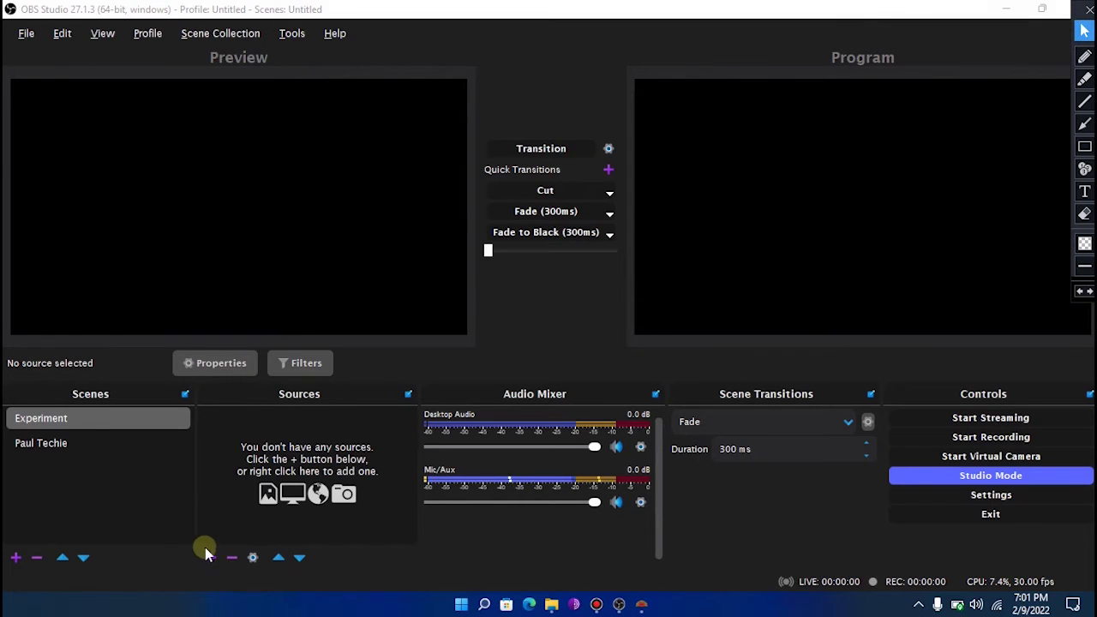
click(210, 557)
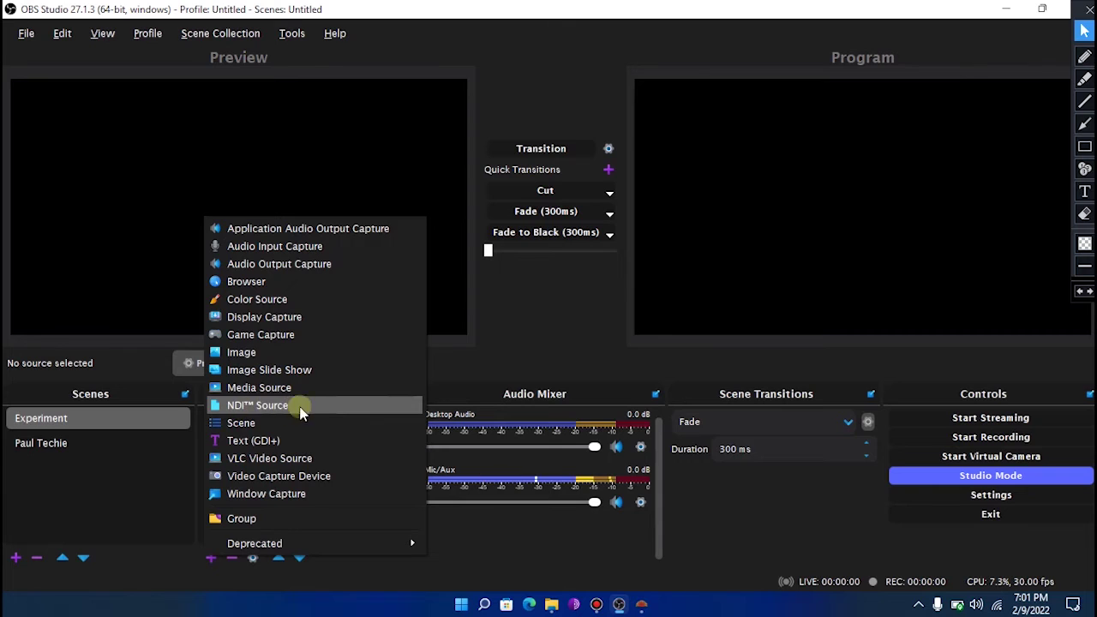
- Add an NDI™ Source named 'Bible Show' to the Experiment scene
click(274, 409)
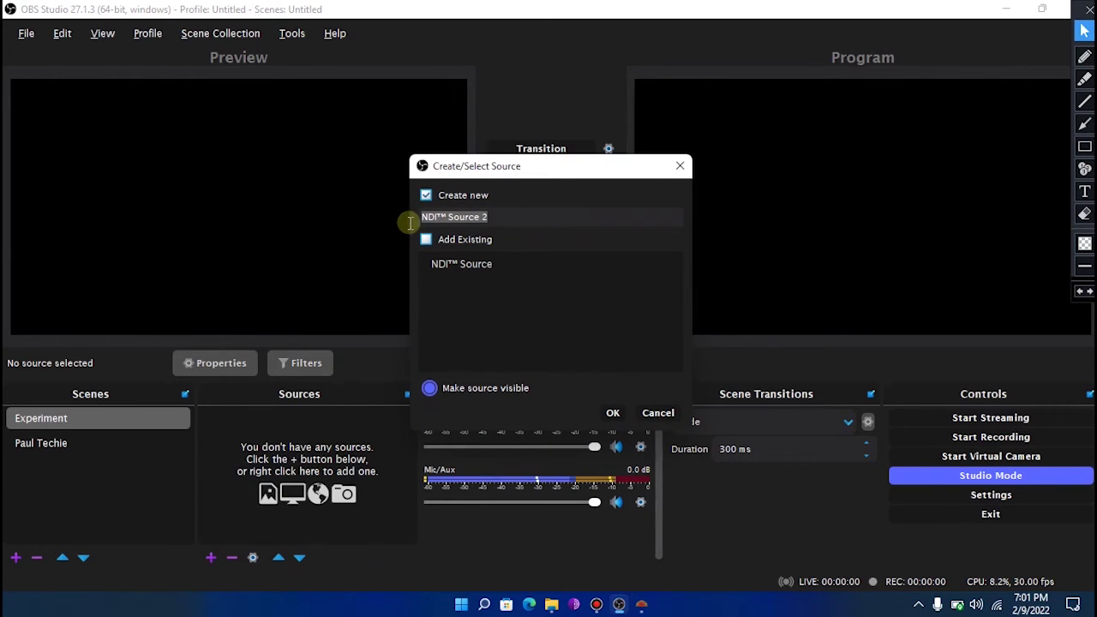
text(Bible Show)
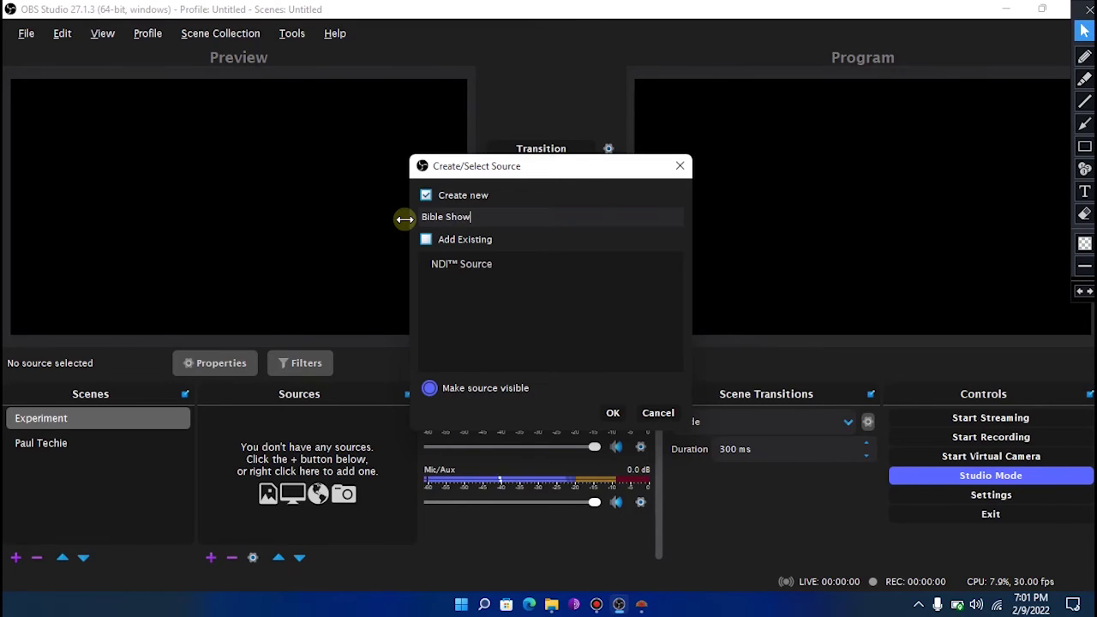
click(612, 412)
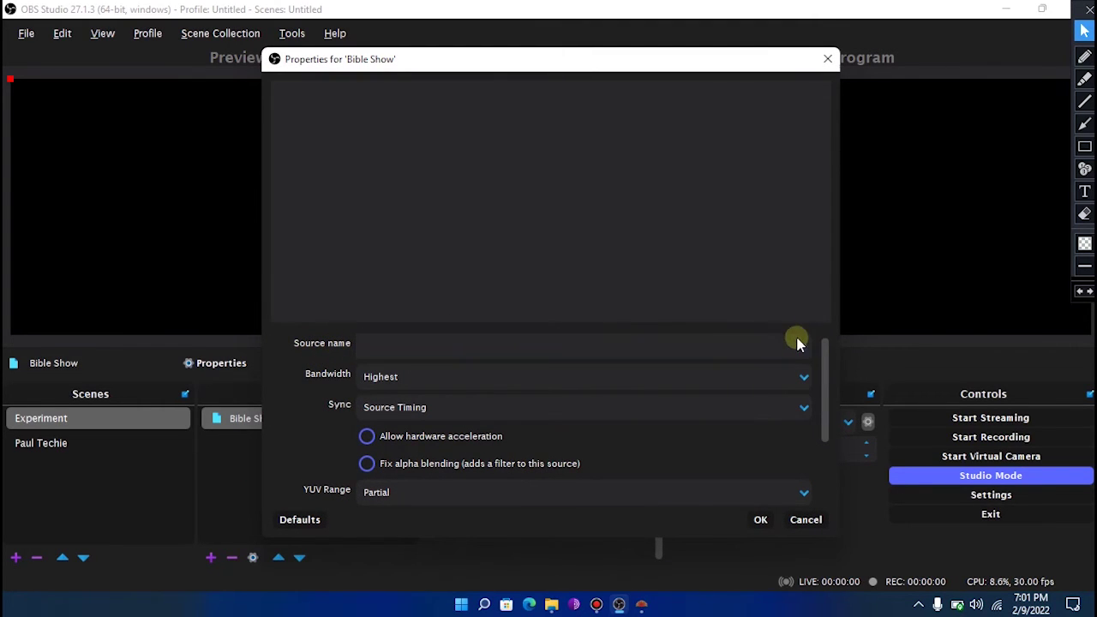
- Draw an annotation arrow on the Properties dialog and erase it
click(1084, 123)
drag(738, 287, 801, 343)
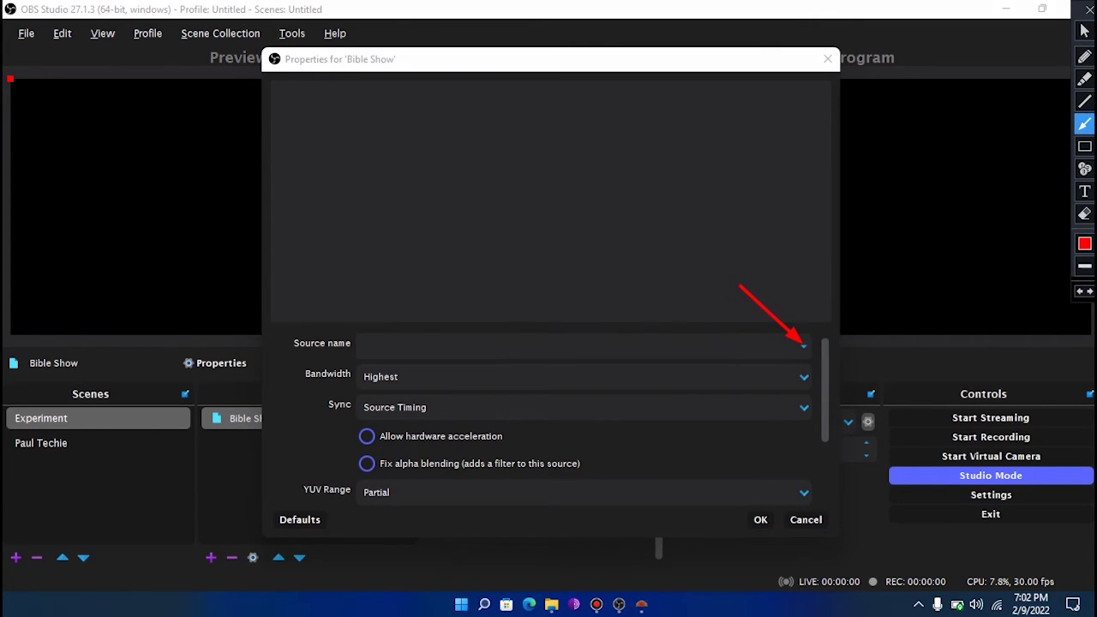
click(1084, 213)
click(801, 342)
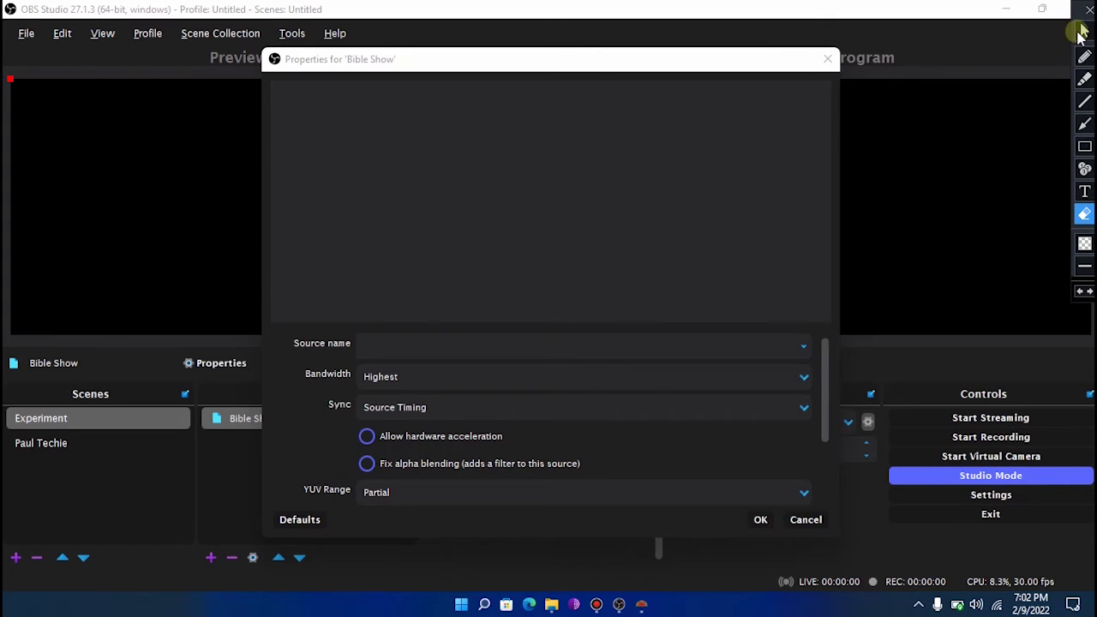
click(1084, 31)
- Set the Source name to PAULPC (BibleShowNDI) and confirm the Bible Show properties
click(801, 345)
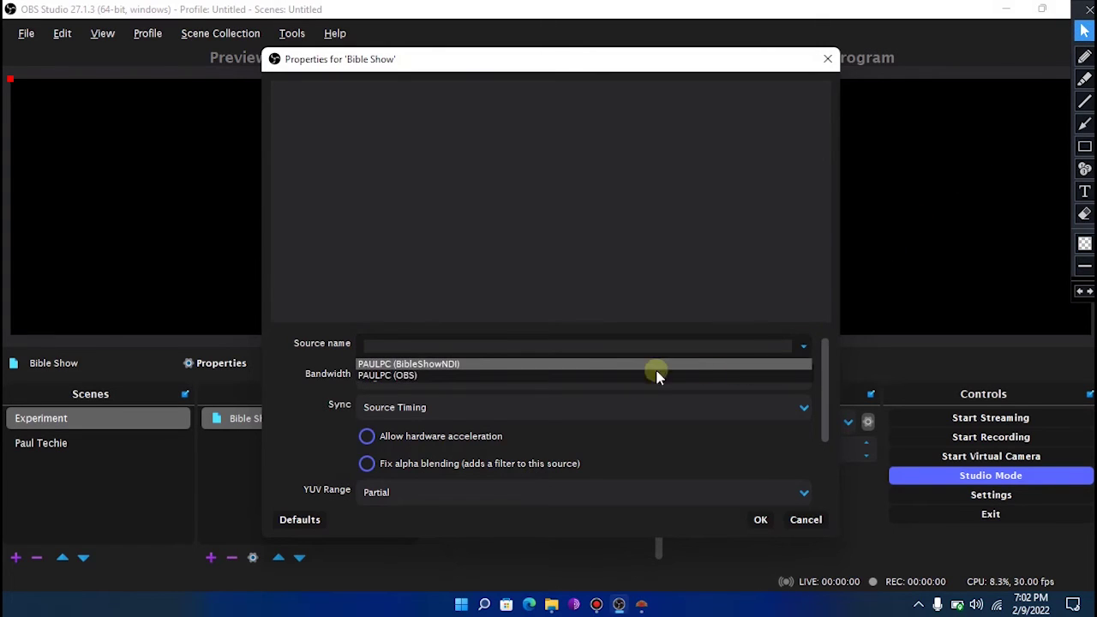
click(429, 364)
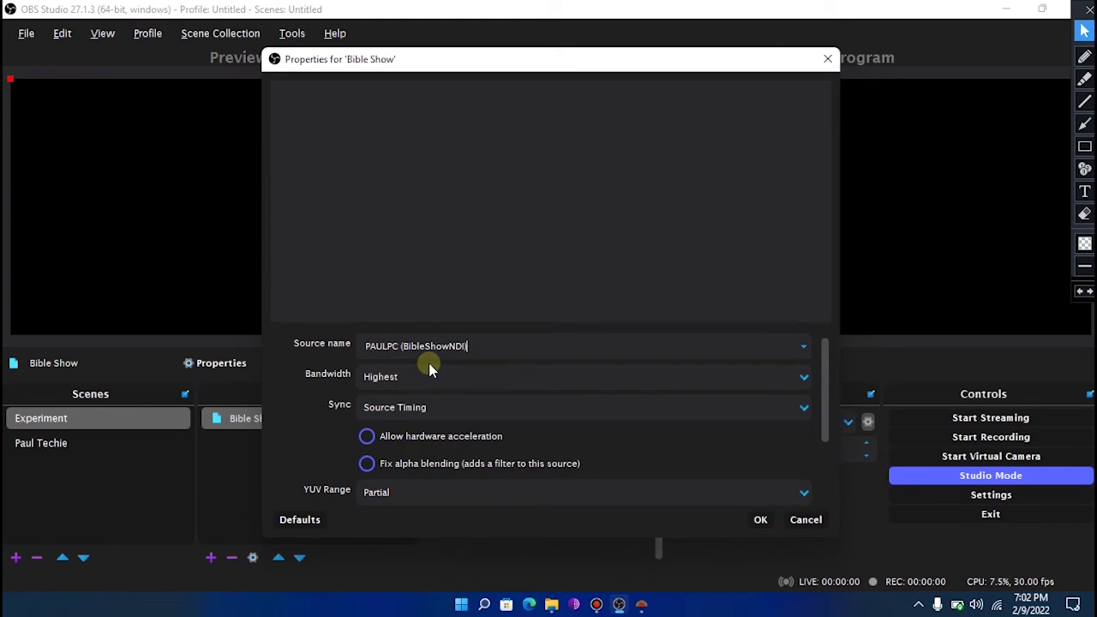
click(759, 520)
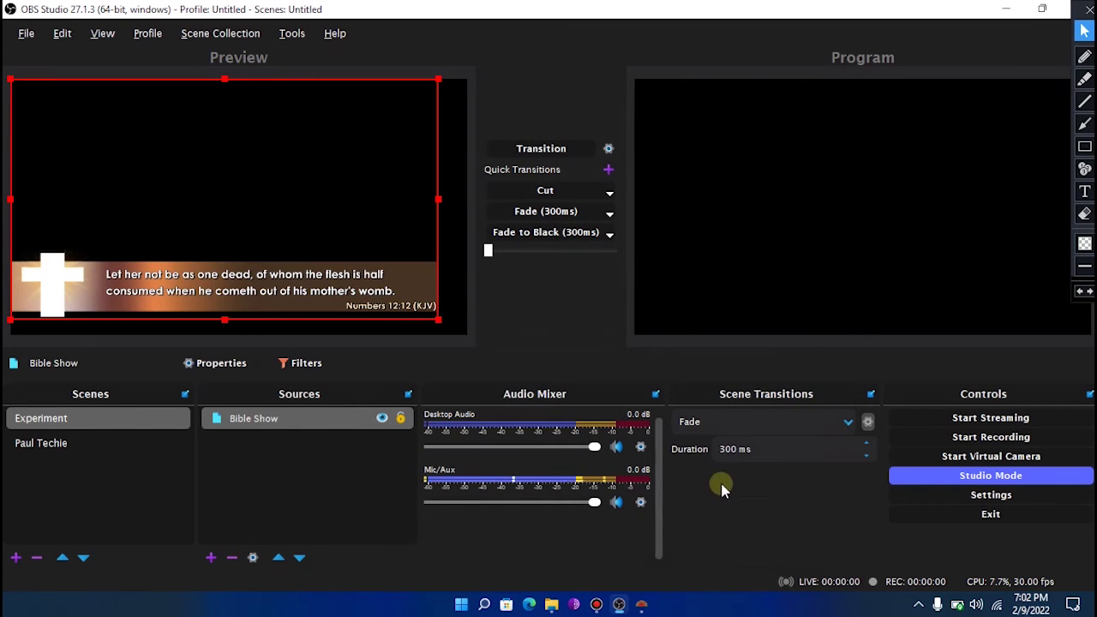
- Stretch the Bible Show verse to fill the canvas, transition it to Program, and return to BibleShow
drag(438, 319, 467, 335)
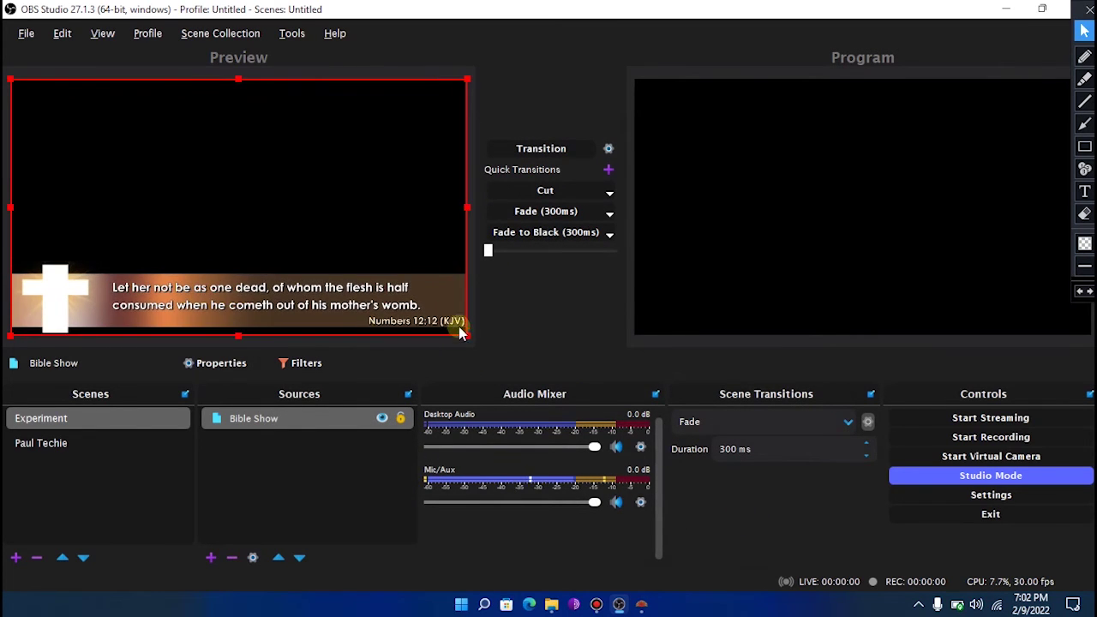
click(540, 148)
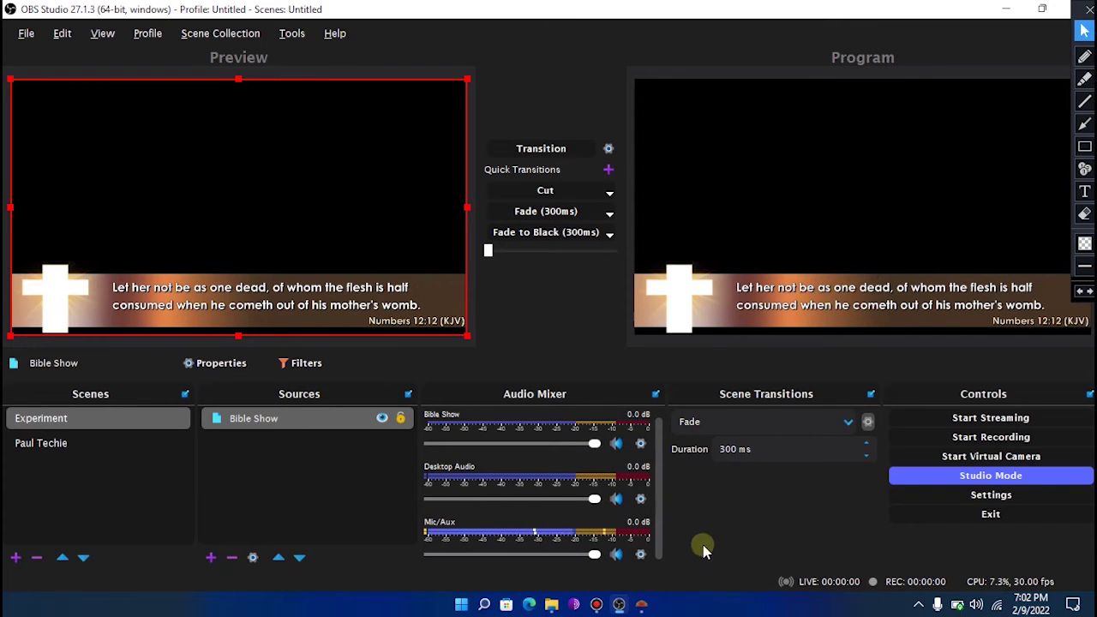
click(640, 604)
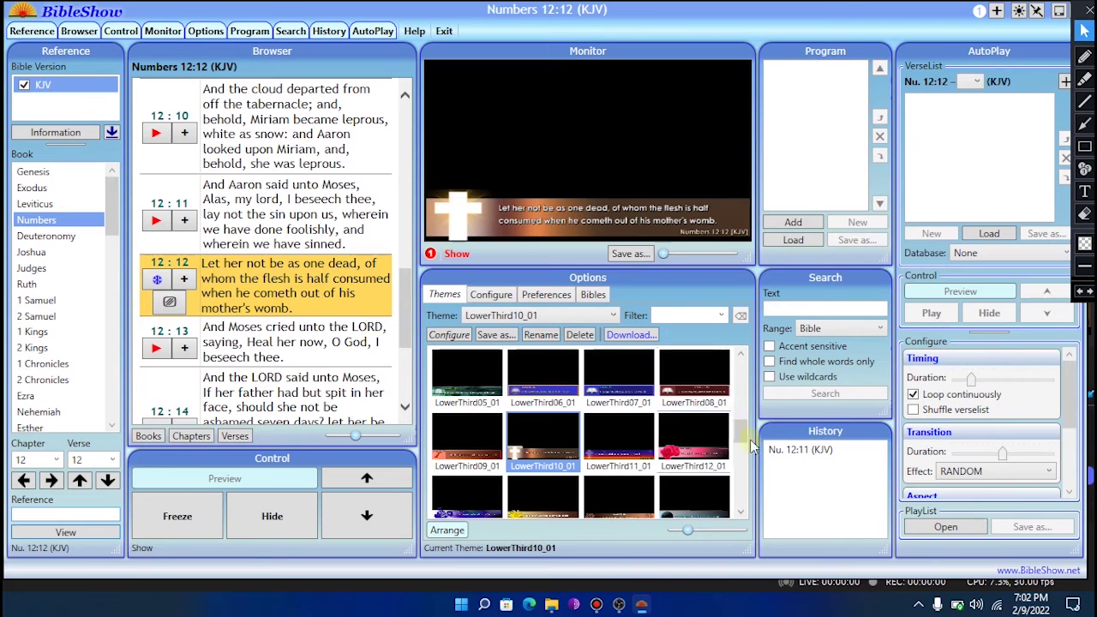
- Apply the ColorGreen01_01 theme to the verse and check it in OBS Studio
drag(742, 433, 736, 387)
click(696, 415)
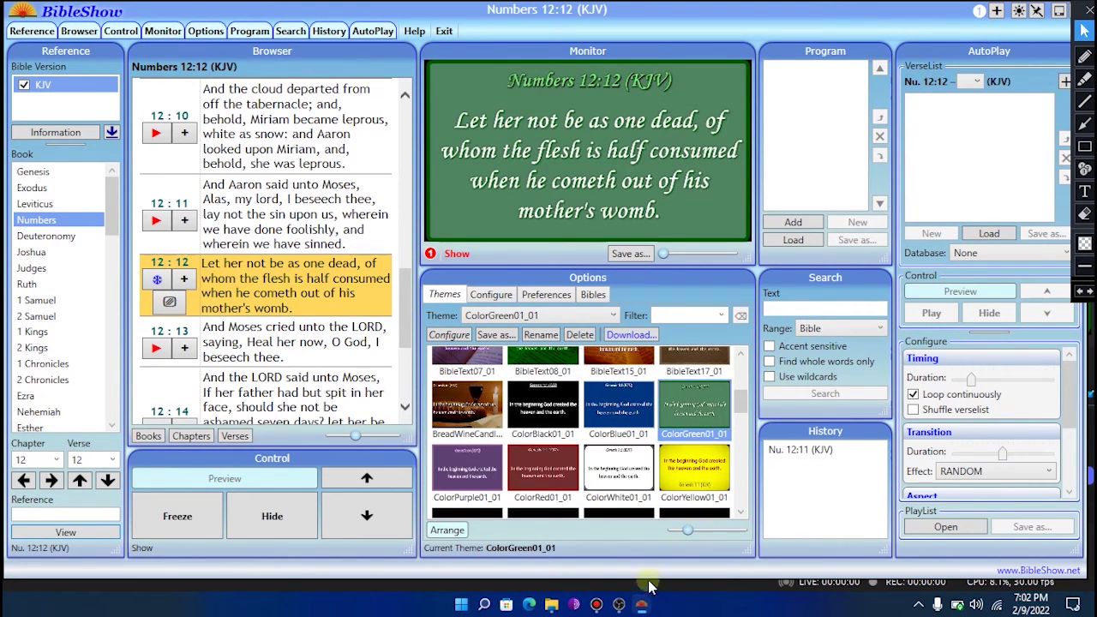
click(619, 604)
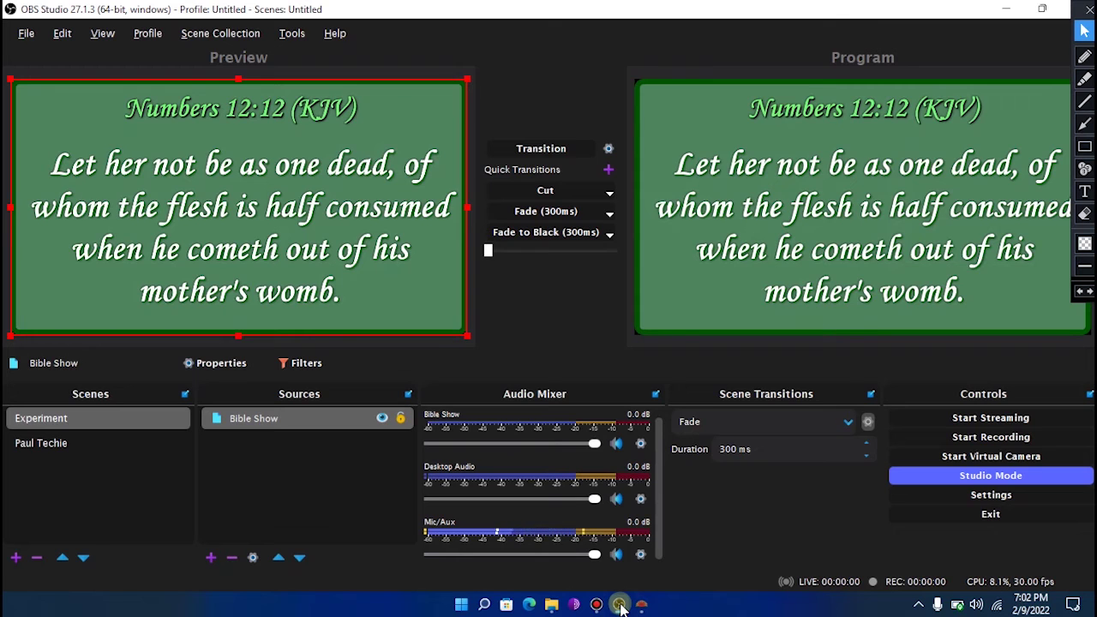
click(641, 604)
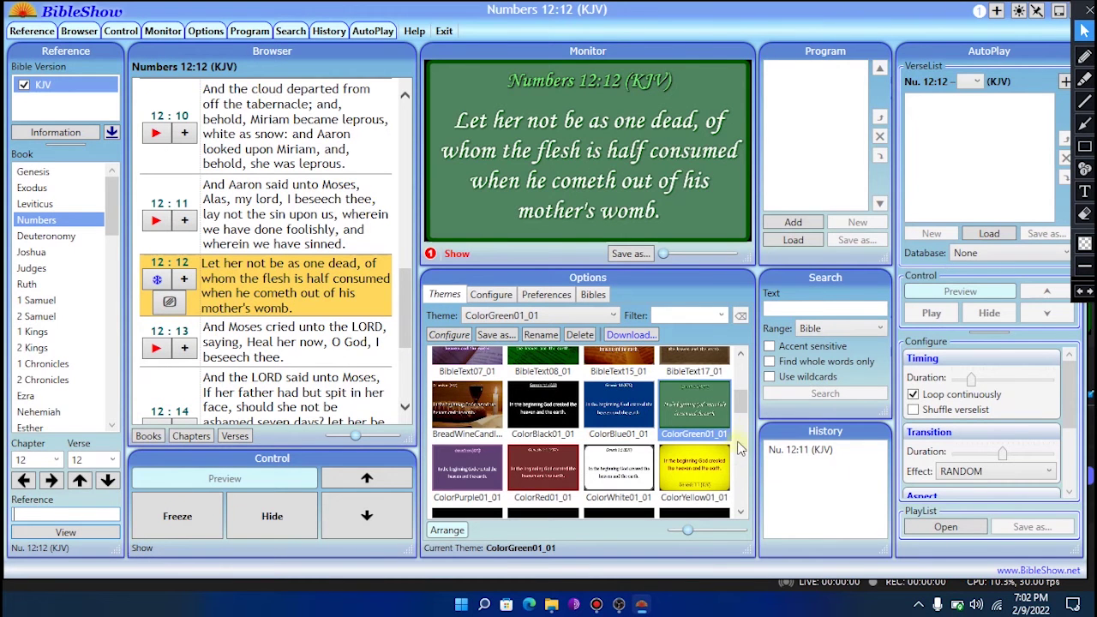
- Switch the verse to the sunflower LowerThird14_01 theme and view it in OBS Studio
scroll(550, 431, down, 3)
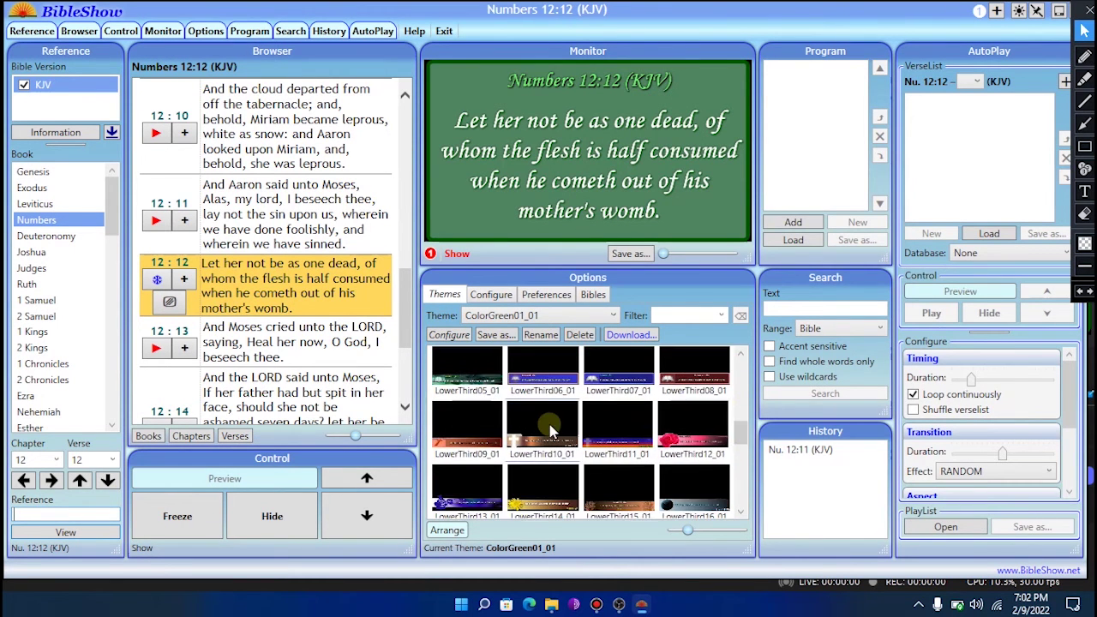
click(550, 431)
click(542, 482)
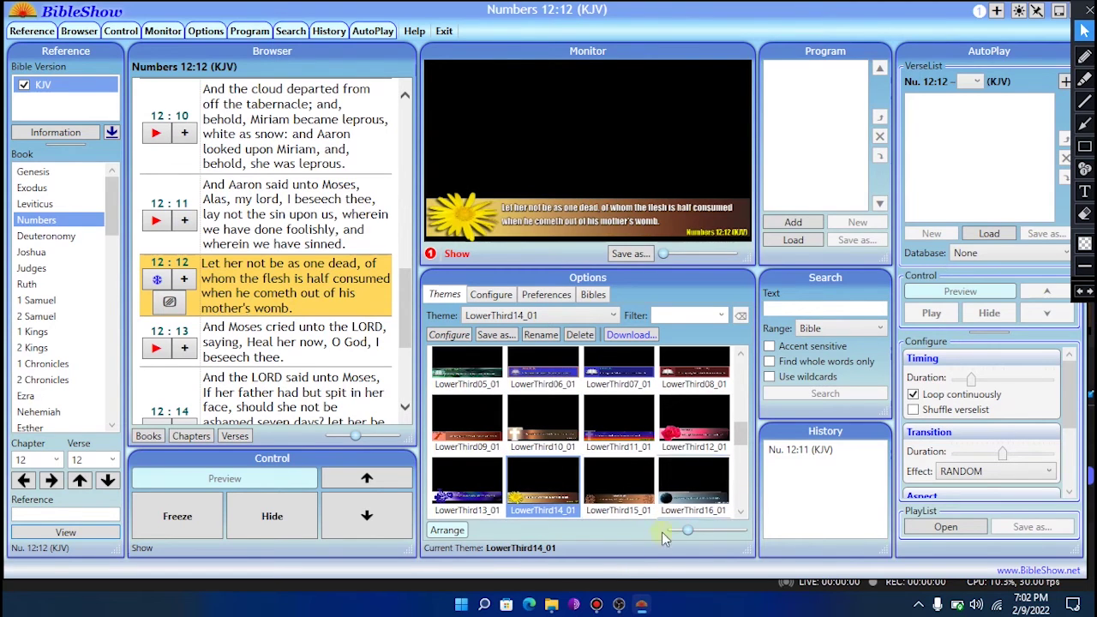
click(619, 604)
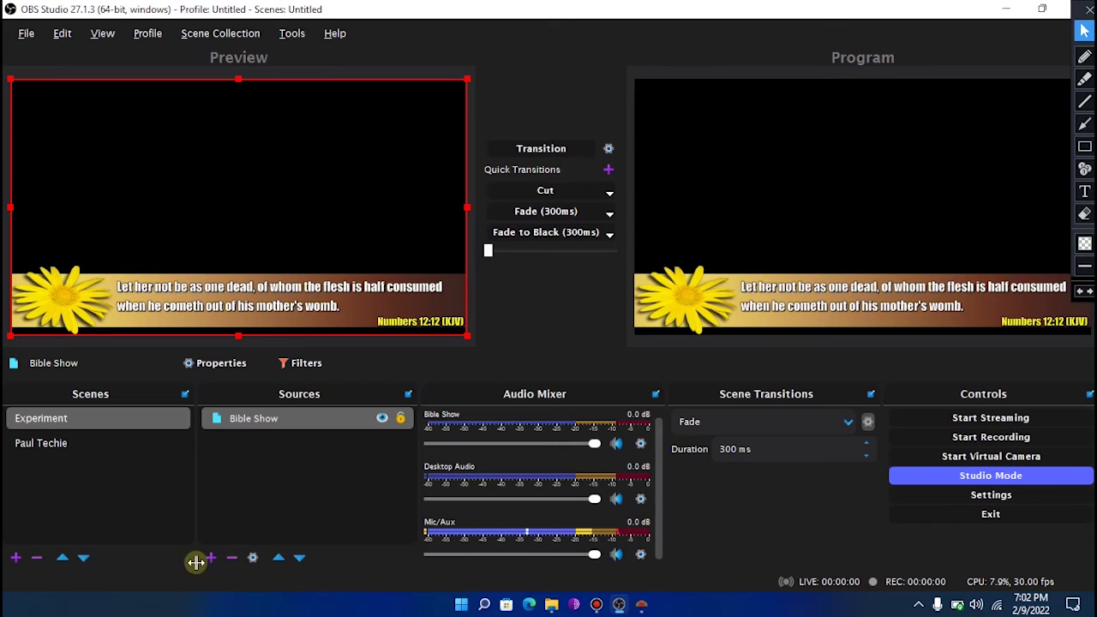
- Add a Video Capture Device source named 'Web Cam' to the Experiment scene
click(107, 444)
click(68, 419)
click(211, 557)
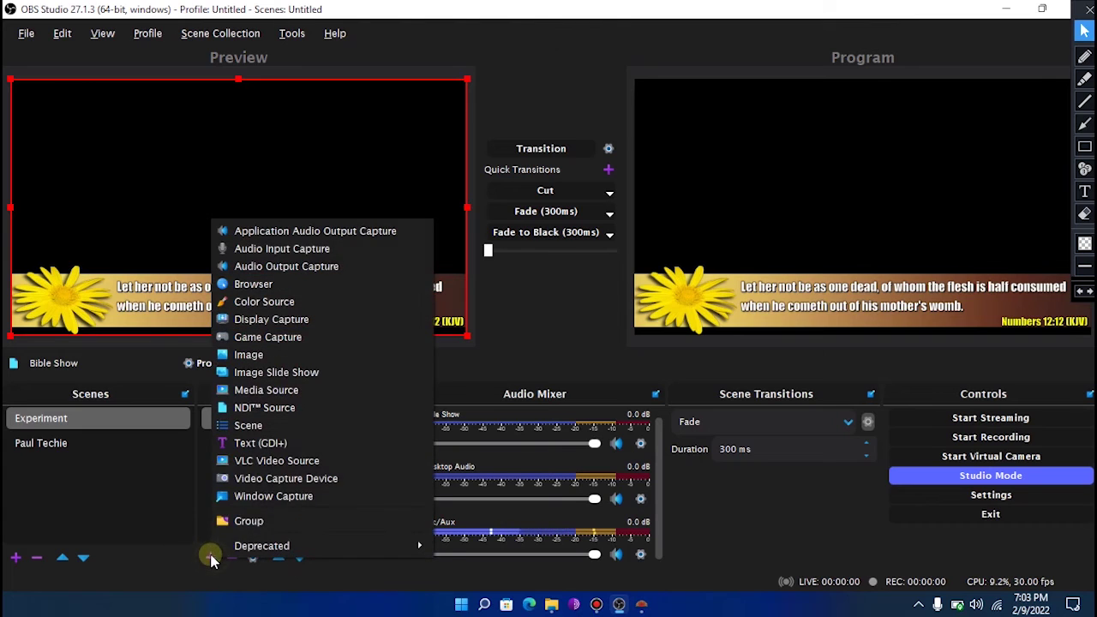
click(285, 486)
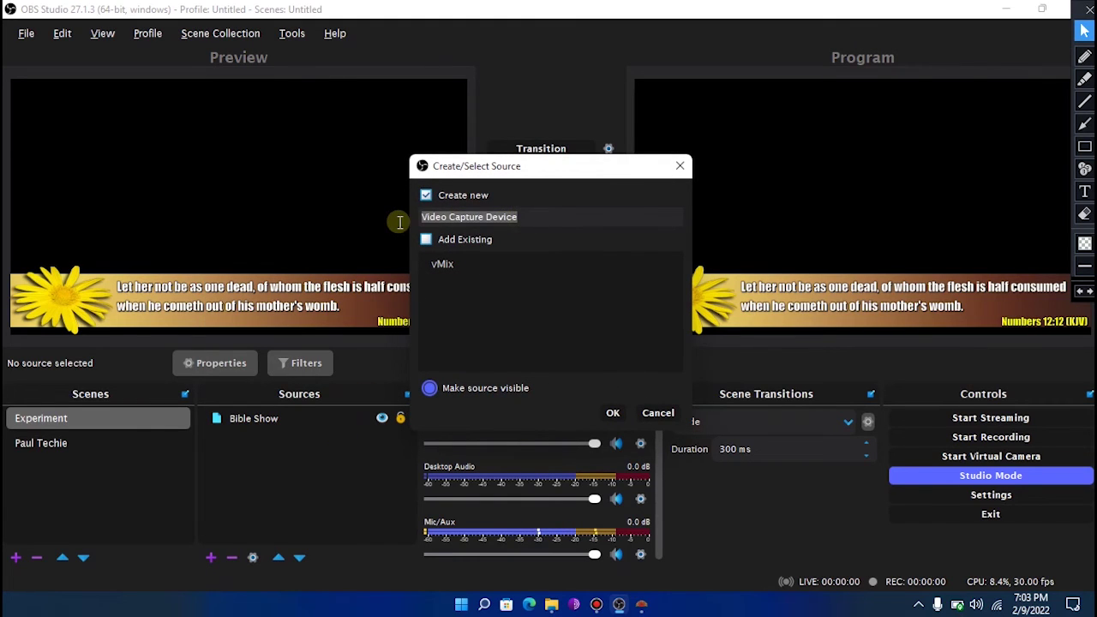
text(W)
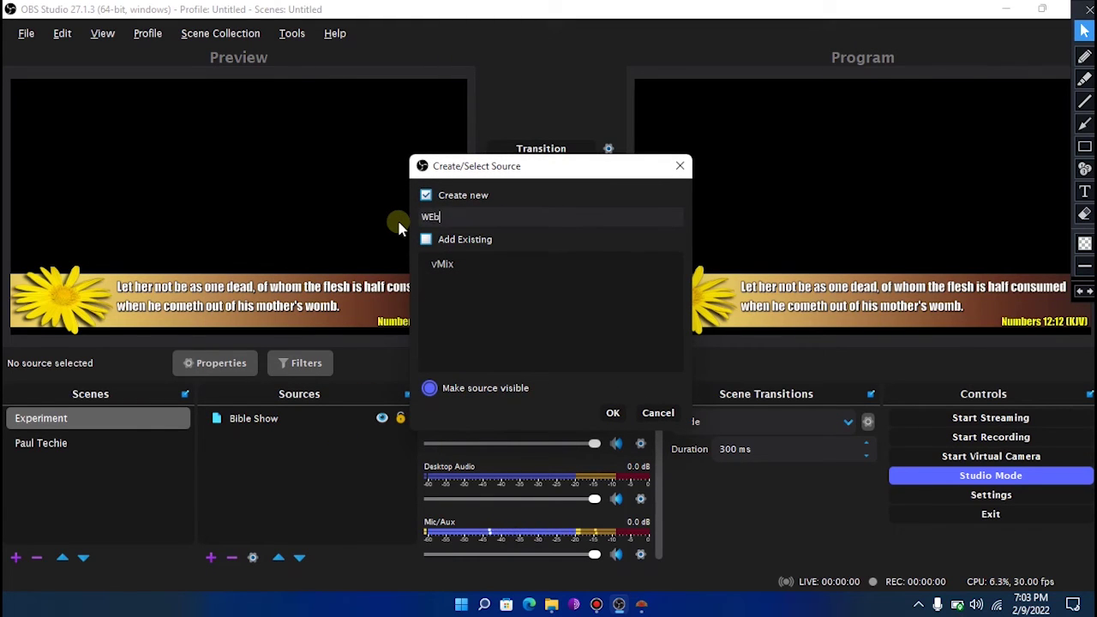
text(eb Cam)
key(Return)
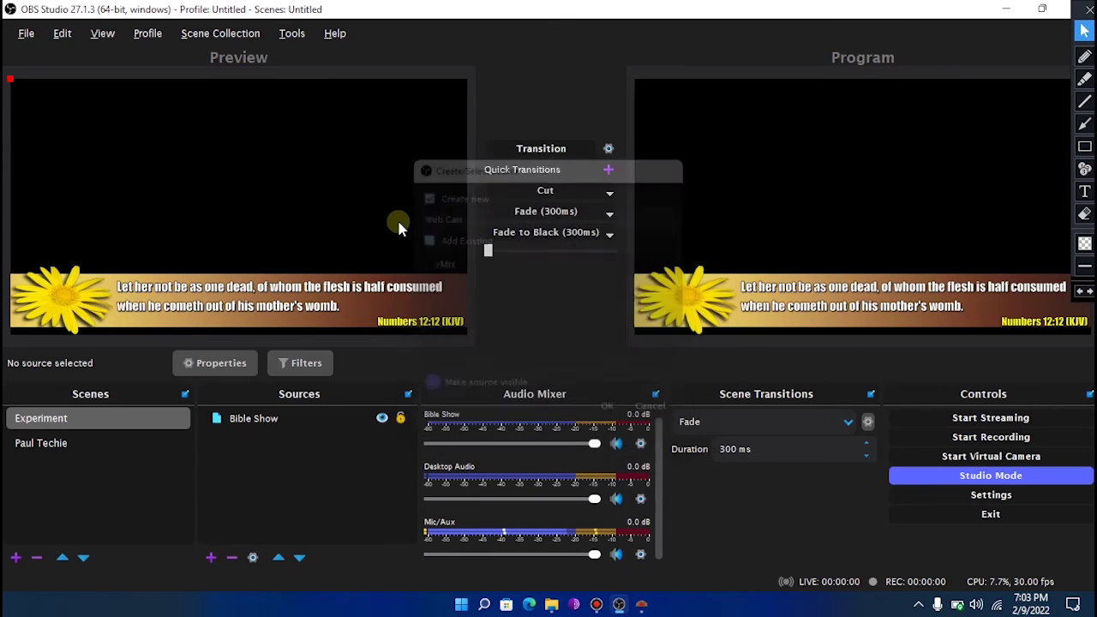